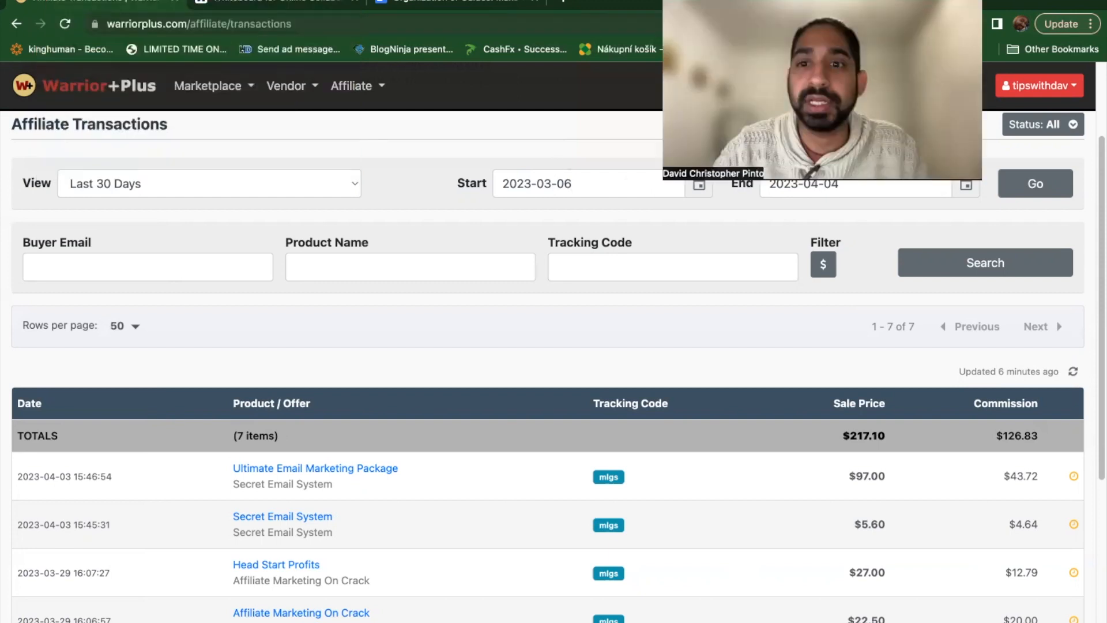
Look through the affiliate transactions listed for the last 30 days
scroll(635, 314, "down", 1)
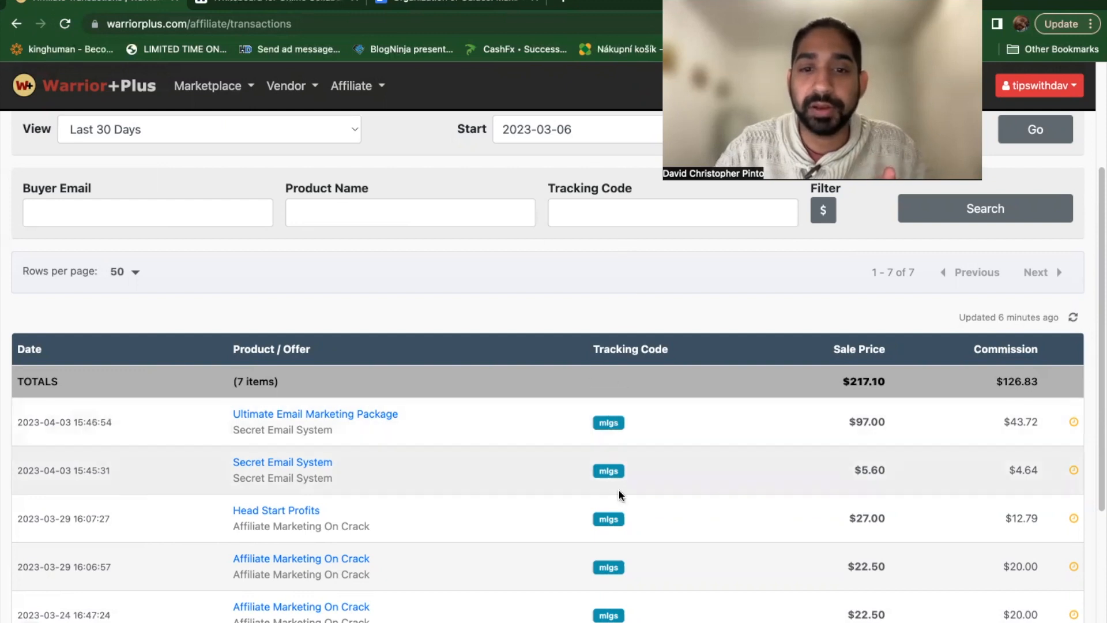
scroll(666, 550, "down", 4)
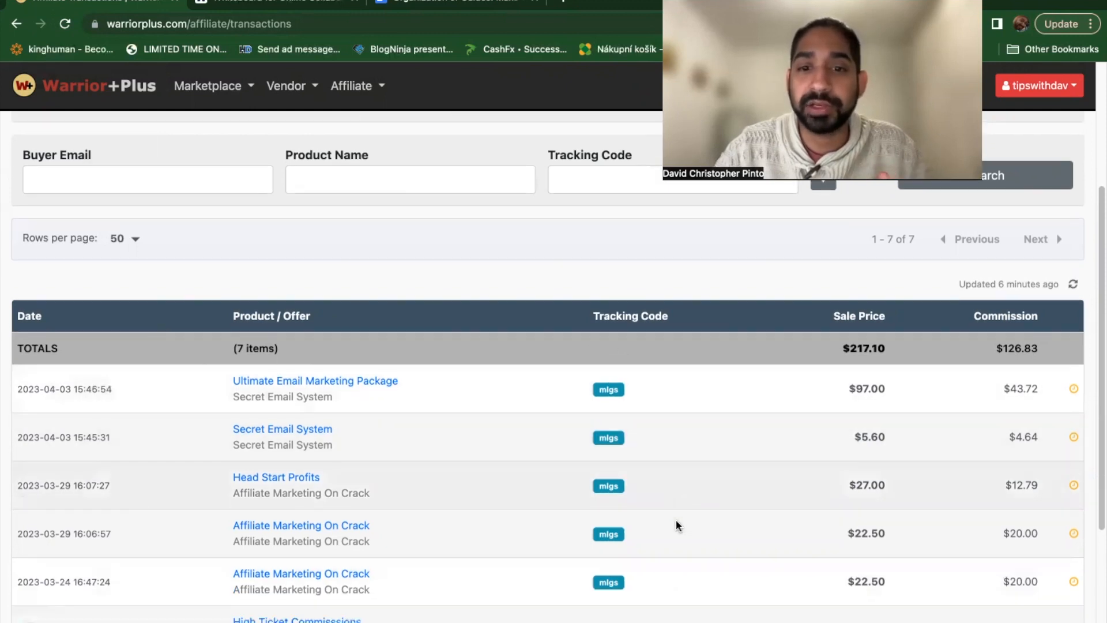
scroll(657, 459, "up", 7)
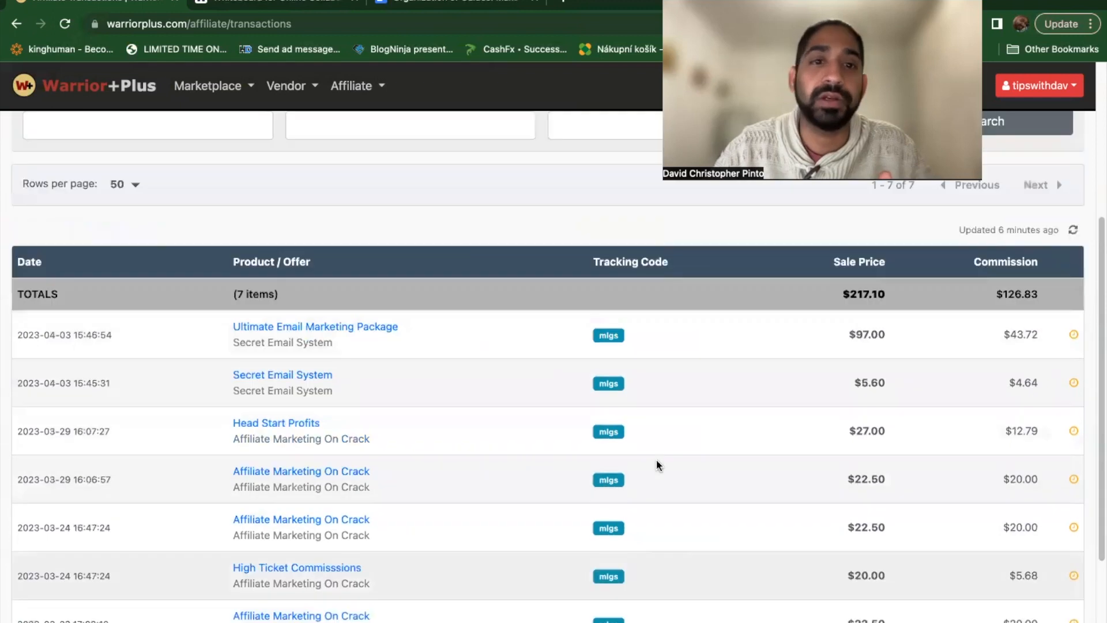
Switch to the web whiteboard with the traffic funnel diagram and dismiss the account sign-in prompt
left_click(295, 8)
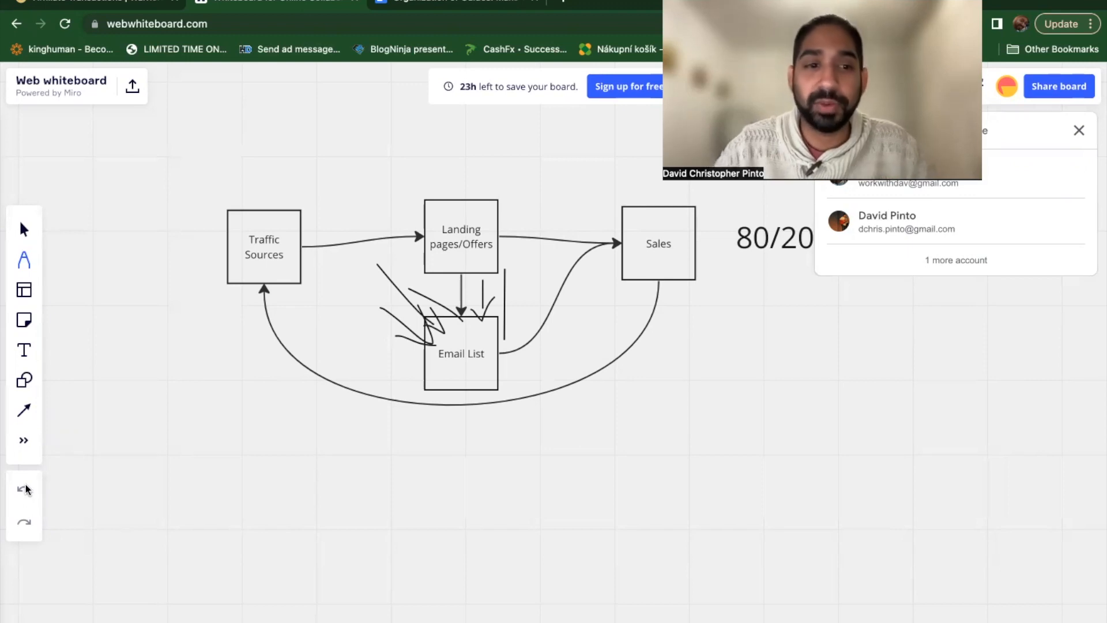
left_click(1079, 132)
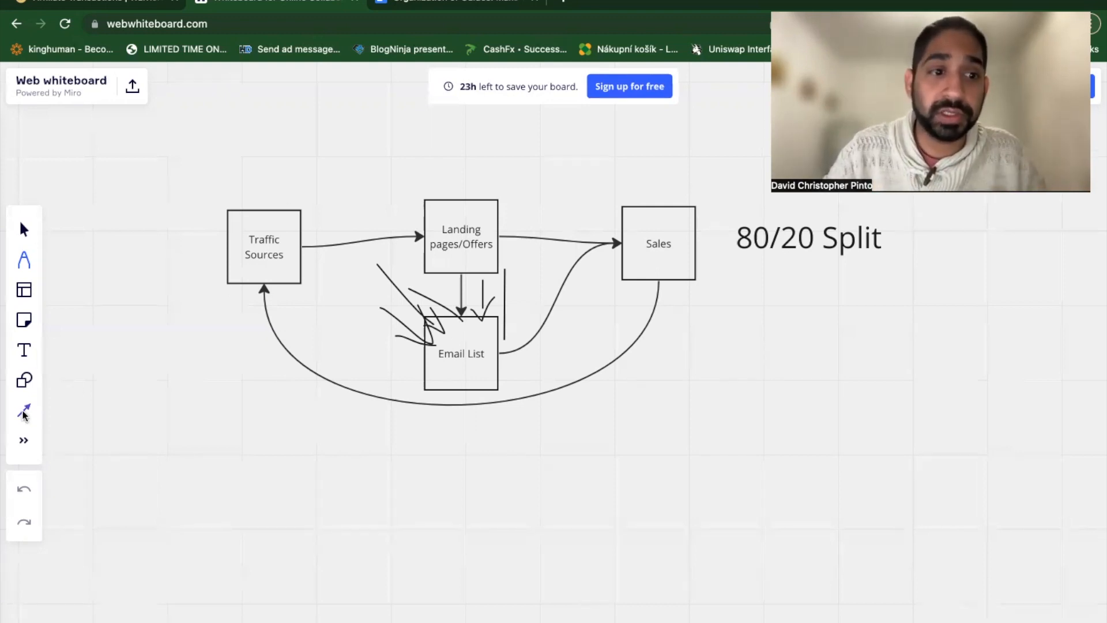
Circle the Traffic Sources, Email List and Landing pages/Offers boxes freehand, redrawing the first circle around Traffic Sources
mouse_move(291, 189)
left_mouse_down()
mouse_move(320, 188)
mouse_move(240, 192)
left_mouse_up()
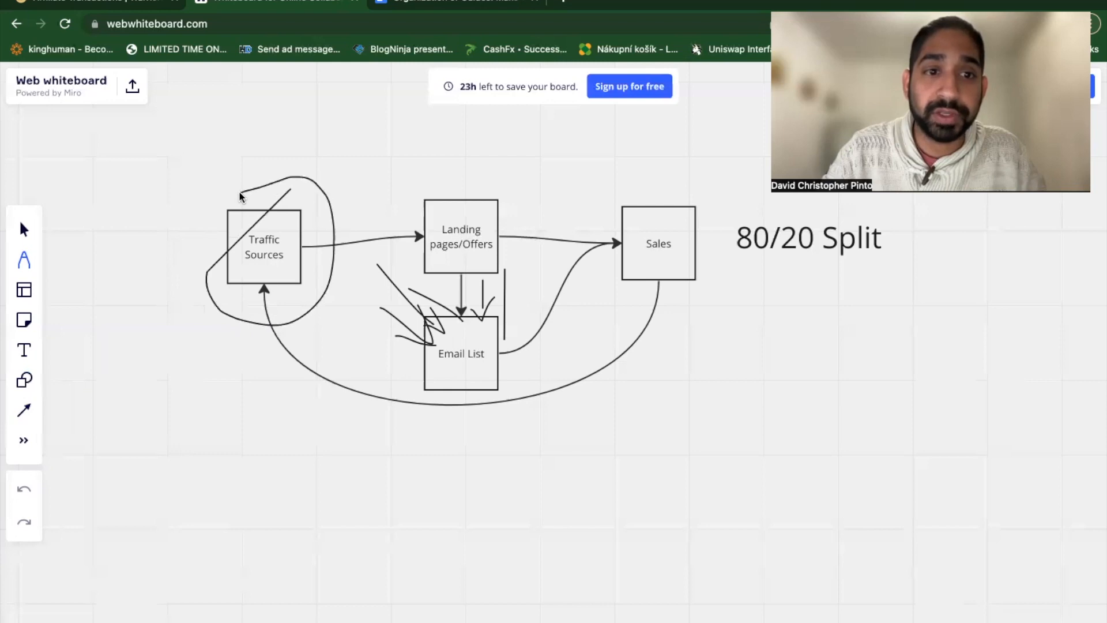
left_click(20, 492)
mouse_move(317, 188)
left_mouse_down()
mouse_move(198, 278)
mouse_move(350, 233)
left_mouse_up()
left_click_drag(350, 185, 252, 176)
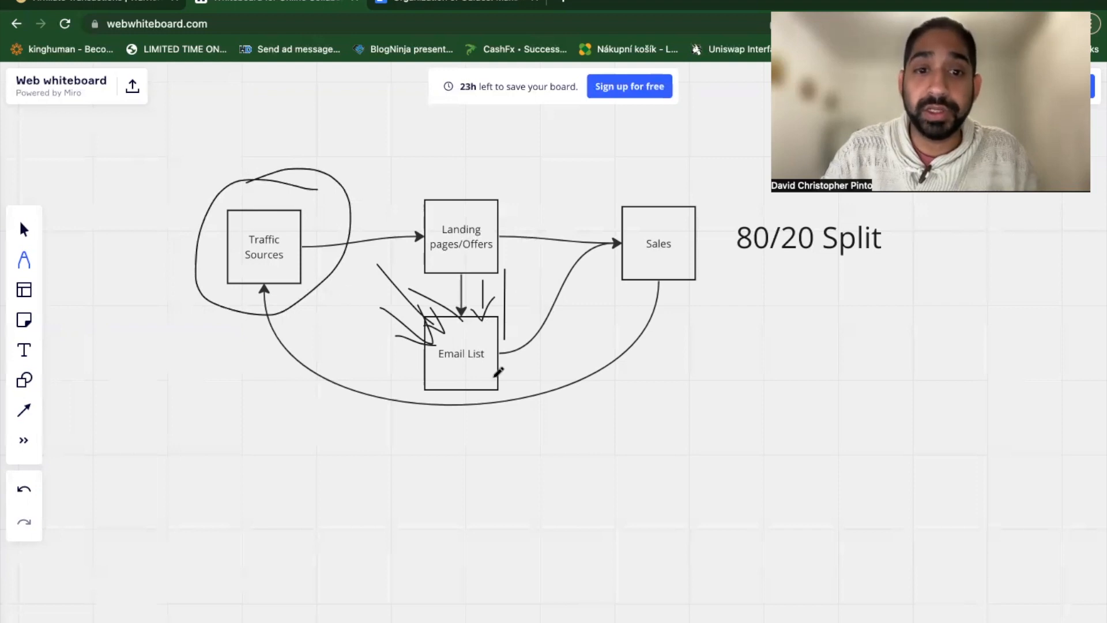
left_click_drag(529, 289, 528, 292)
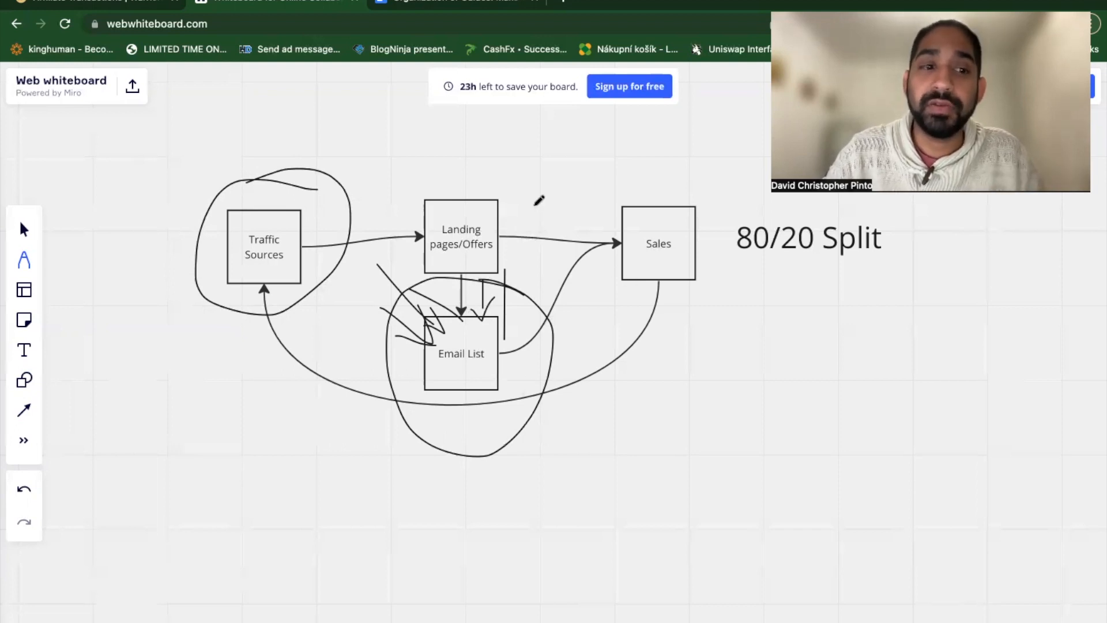
mouse_move(501, 188)
left_mouse_down()
mouse_move(463, 168)
mouse_move(526, 293)
mouse_move(471, 159)
mouse_move(462, 163)
left_mouse_up()
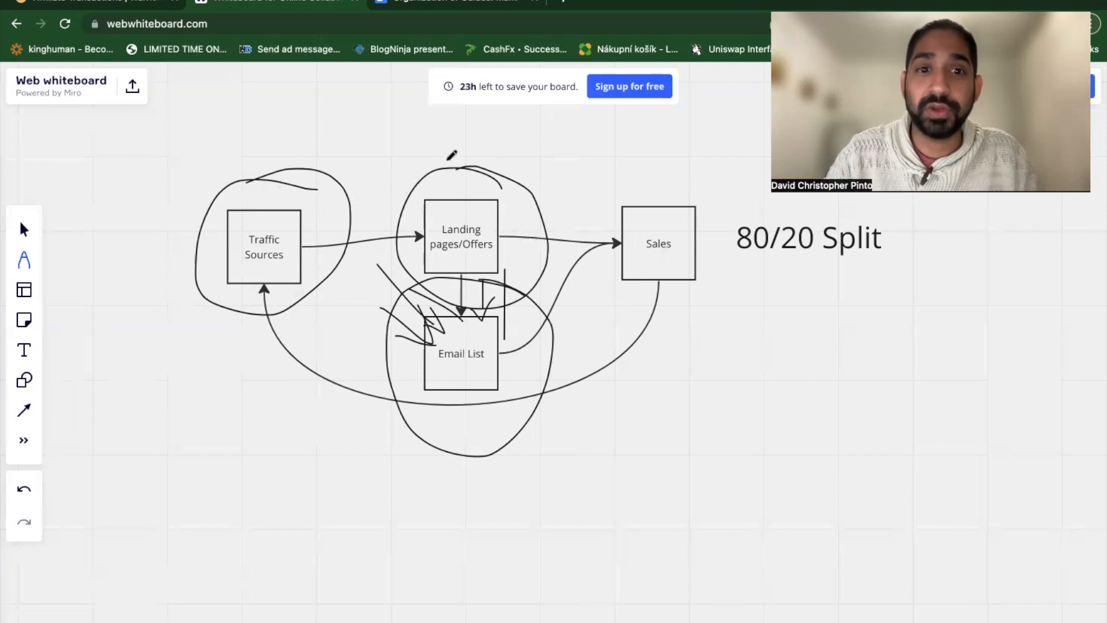
Undo the freehand circles around the three diagram boxes
left_click(22, 491)
left_click(22, 492)
left_click(22, 492)
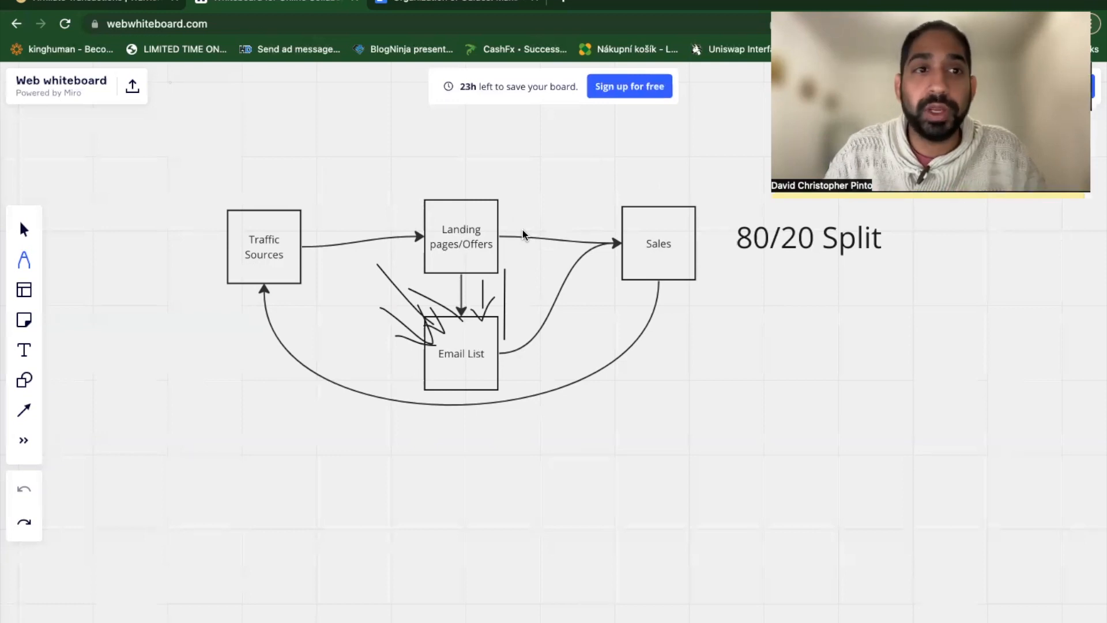
Return to the WarriorPlus affiliate transactions and review the sale prices, commissions and tracking codes
key("ctrl+shift+Tab")
scroll(522, 231, "down", 3)
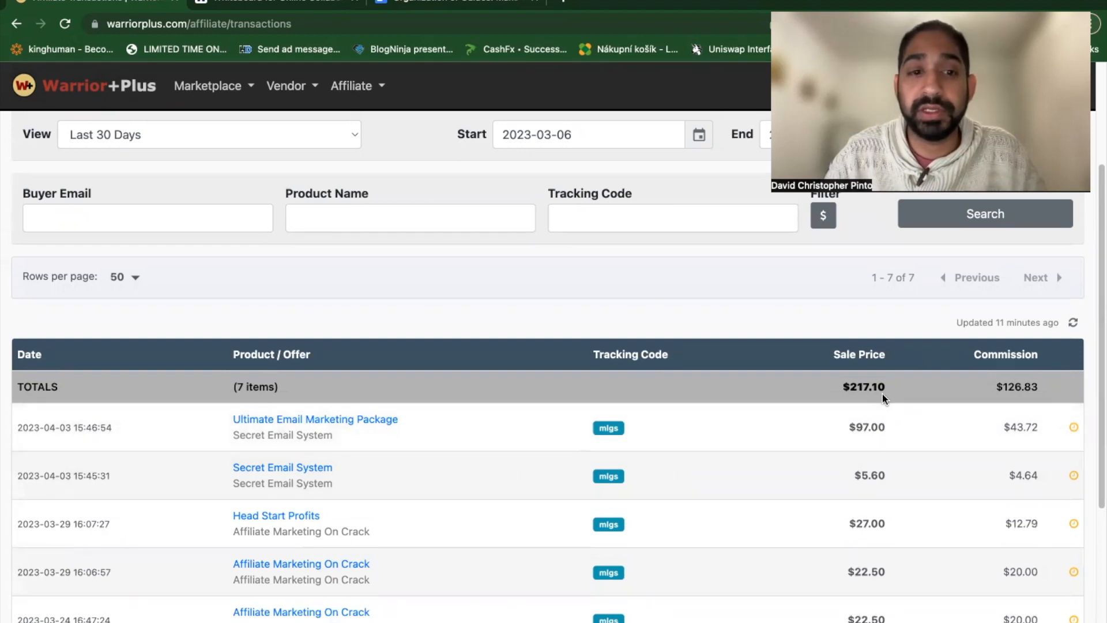
scroll(882, 397, "down", 2)
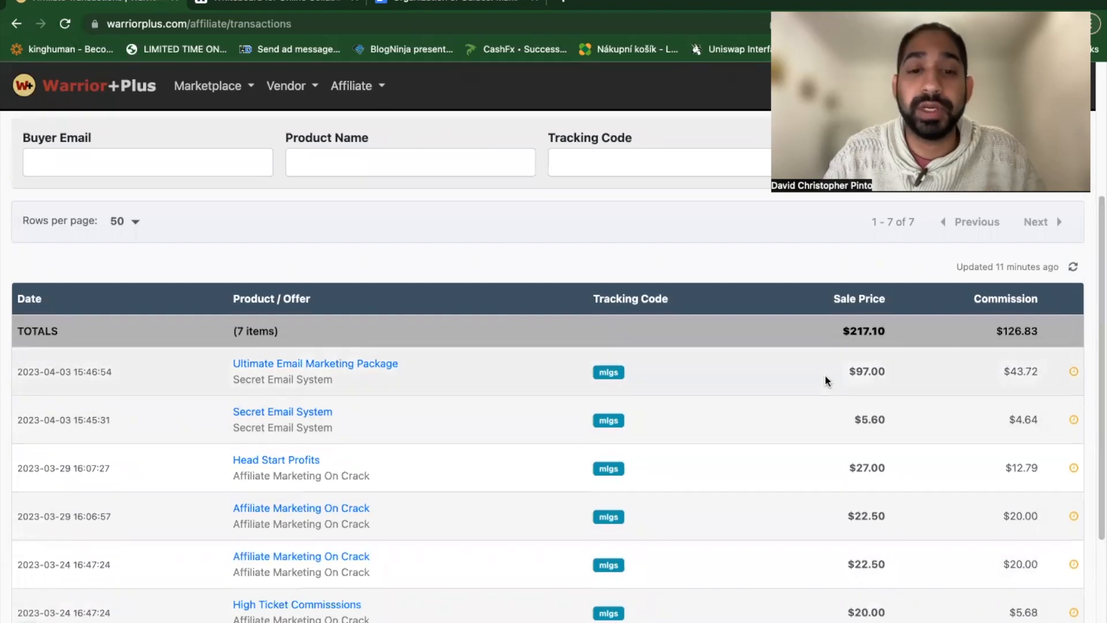
scroll(747, 297, "down", 2)
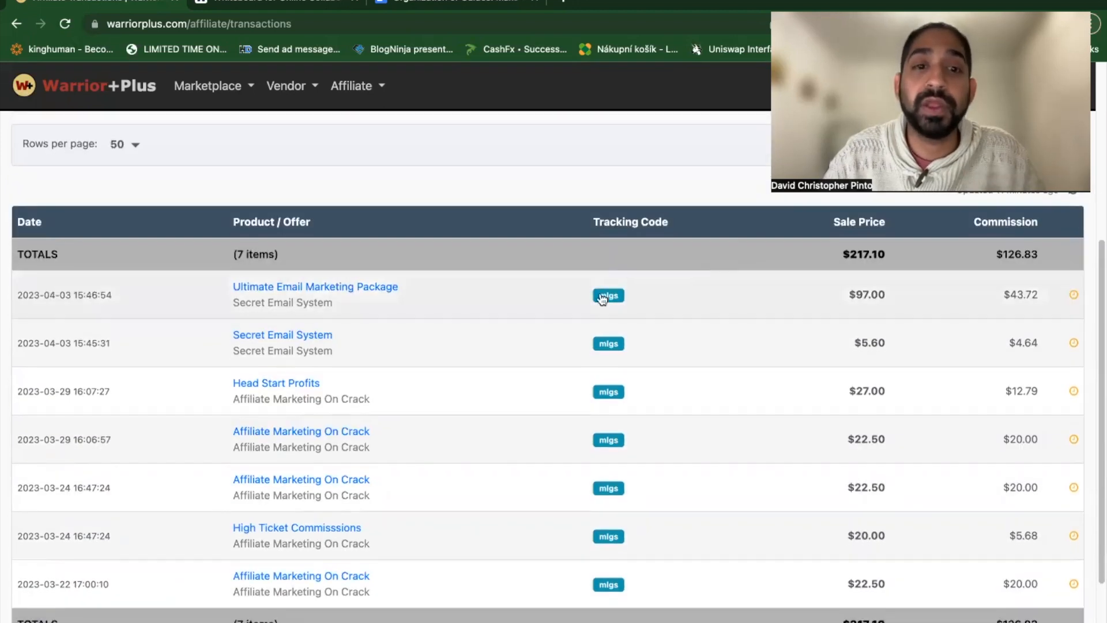
scroll(602, 299, "up", 5)
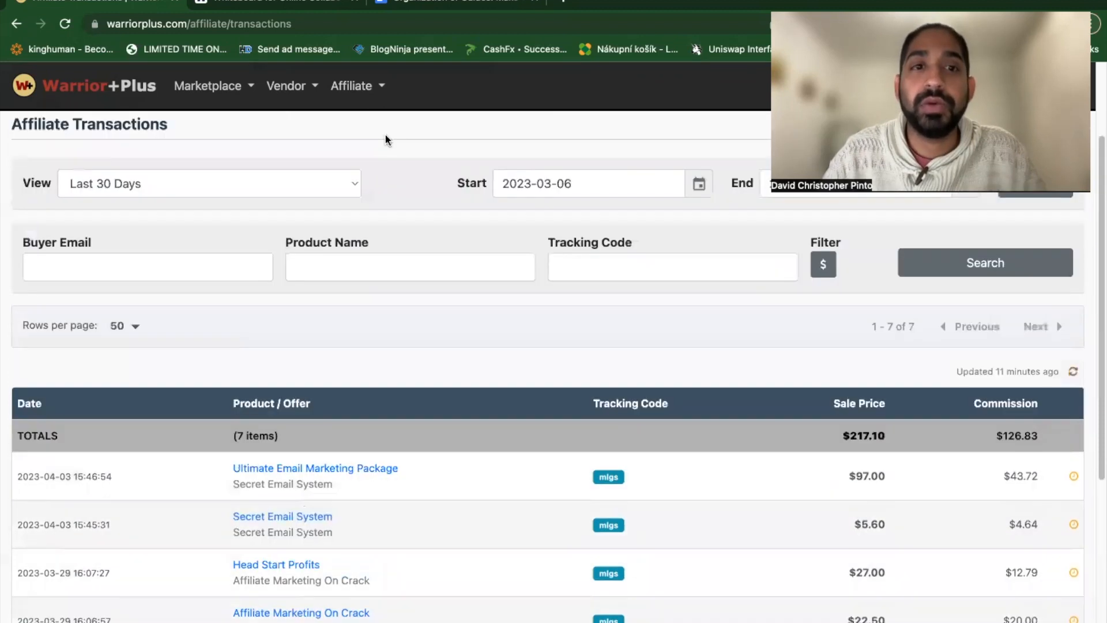
Open the affiliate Offers page in a separate tab while staying on the transactions list
left_click(353, 86)
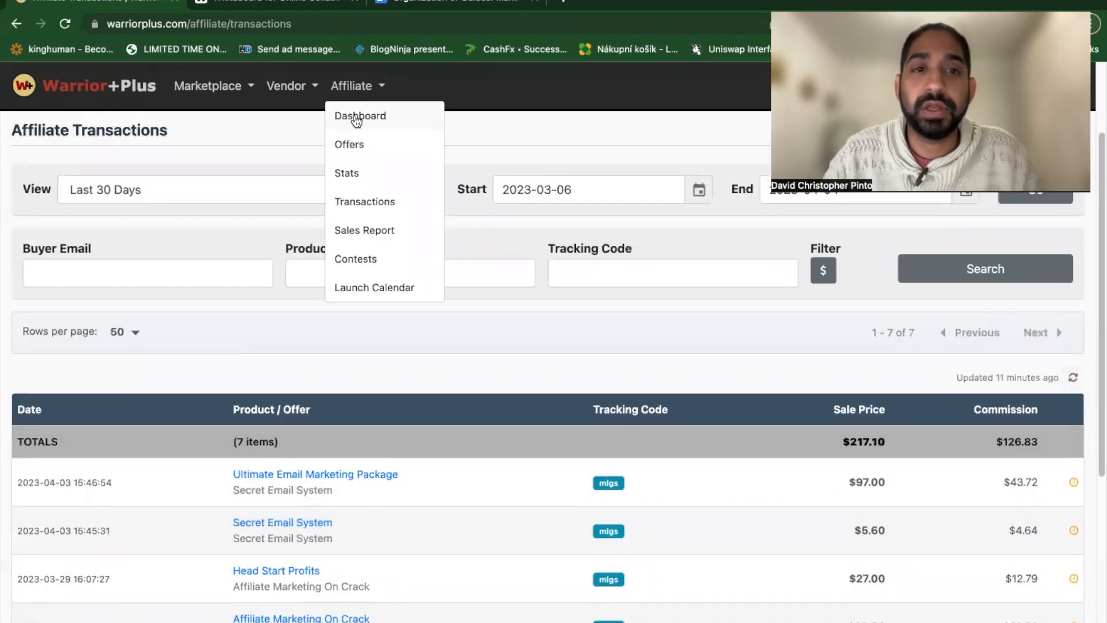
left_click(516, 310)
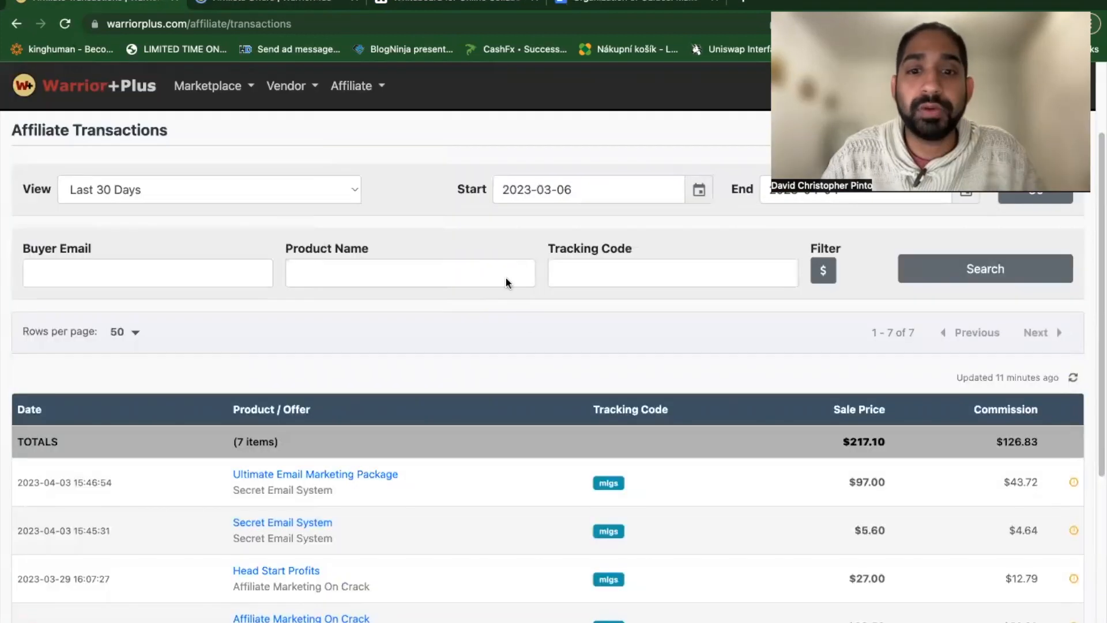
scroll(577, 335, "down", 3)
scroll(579, 338, "down", 1)
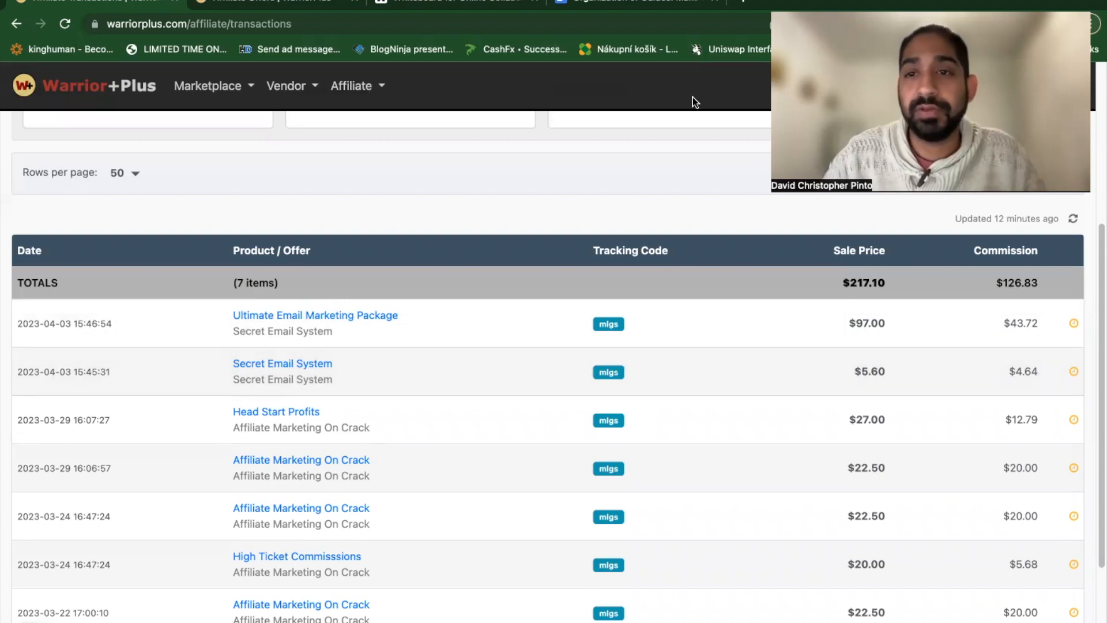
Filter the affiliate offers to Approved Only and bring the resulting offer list into view
key("ctrl+Tab")
left_click(1045, 257)
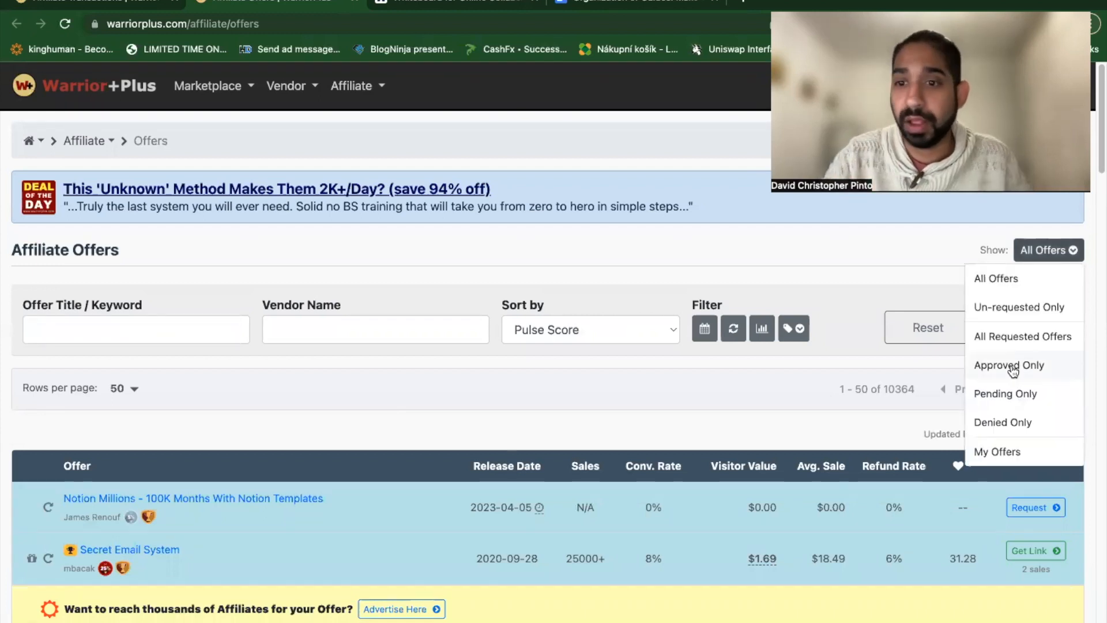
left_click(1013, 370)
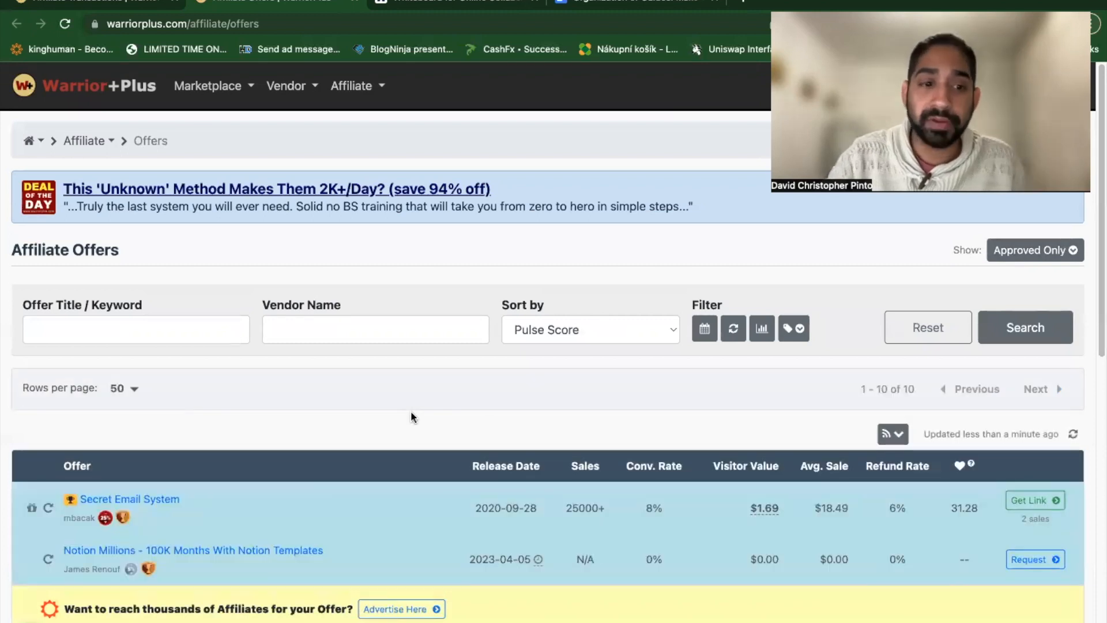
scroll(410, 410, "down", 4)
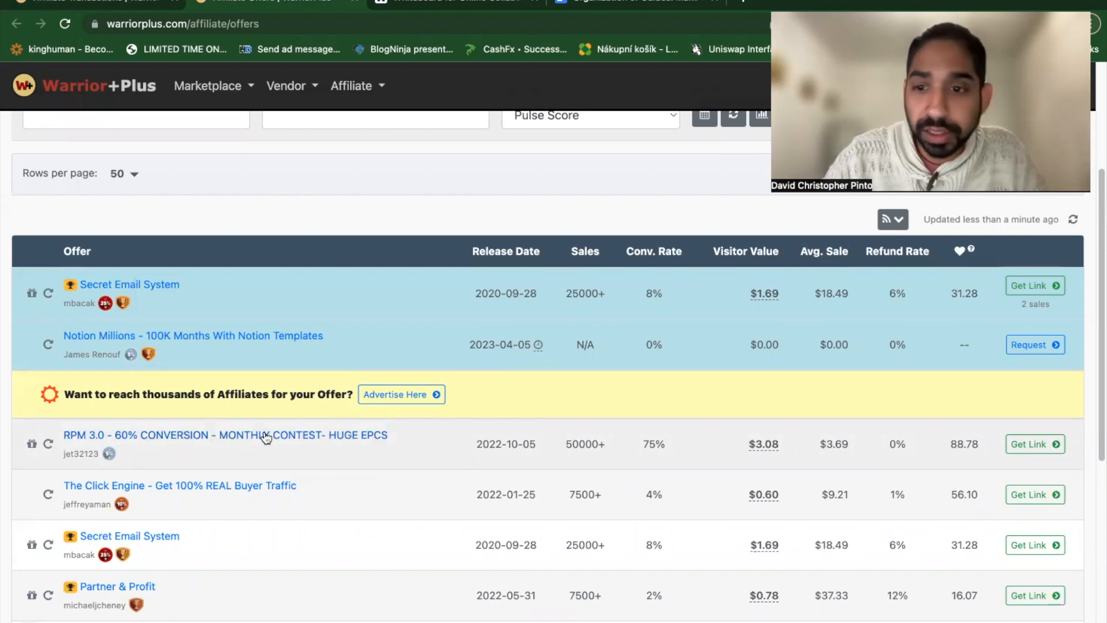
Open the "RPM 3.0 - 60% CONVERSION - MONTHLY CONTEST- HUGE EPCS" offer in a new tab and look over its overview
left_click(343, 435)
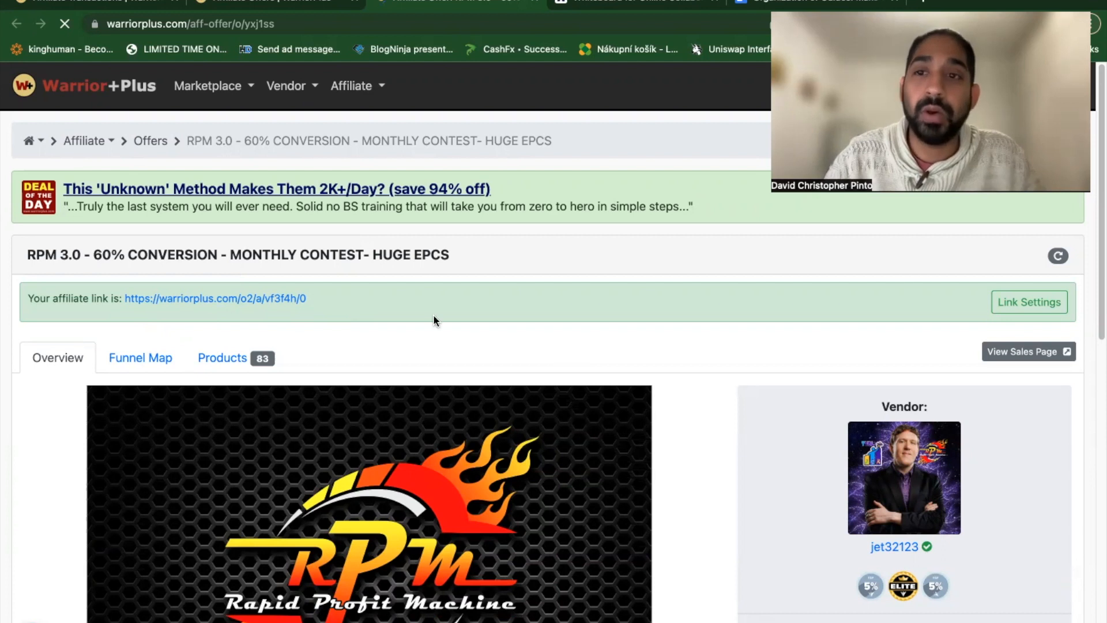
scroll(433, 316, "down", 3)
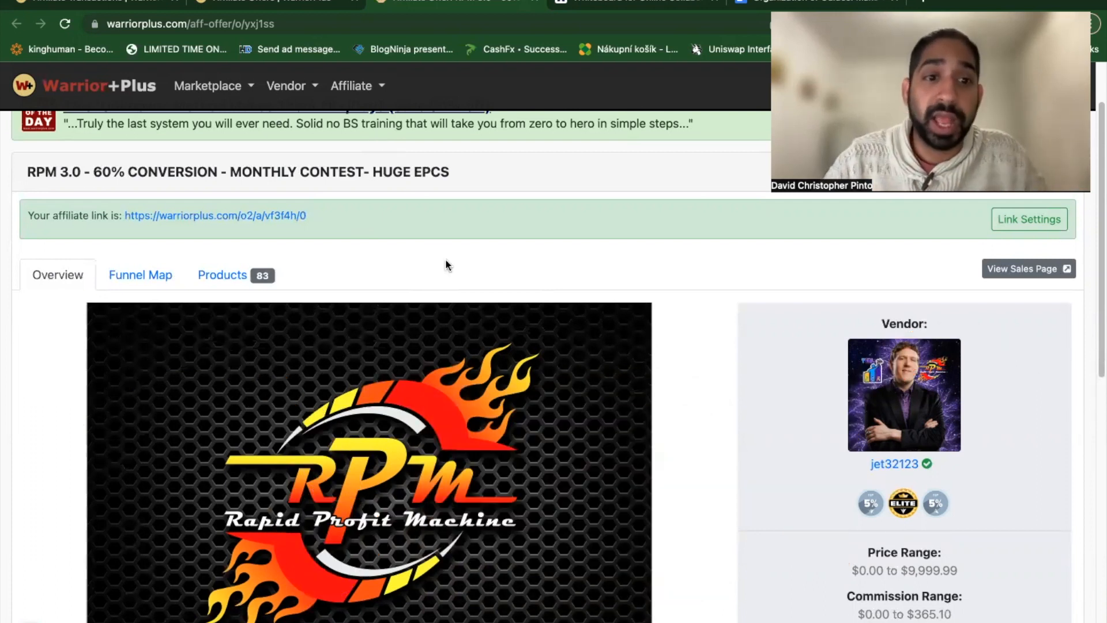
scroll(446, 262, "down", 3)
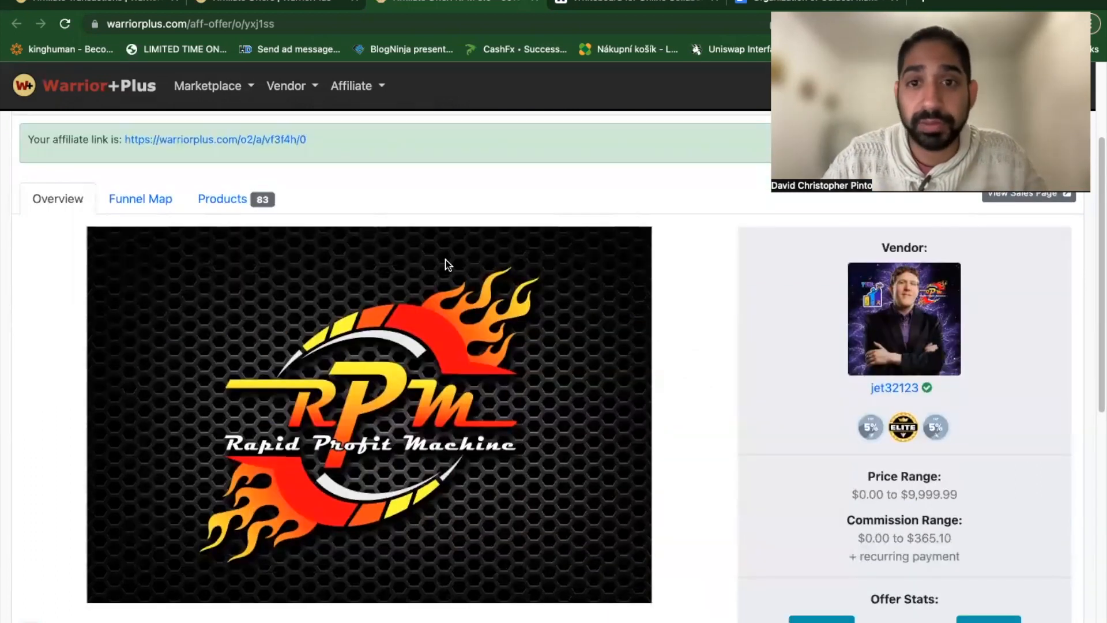
scroll(447, 264, "up", 5)
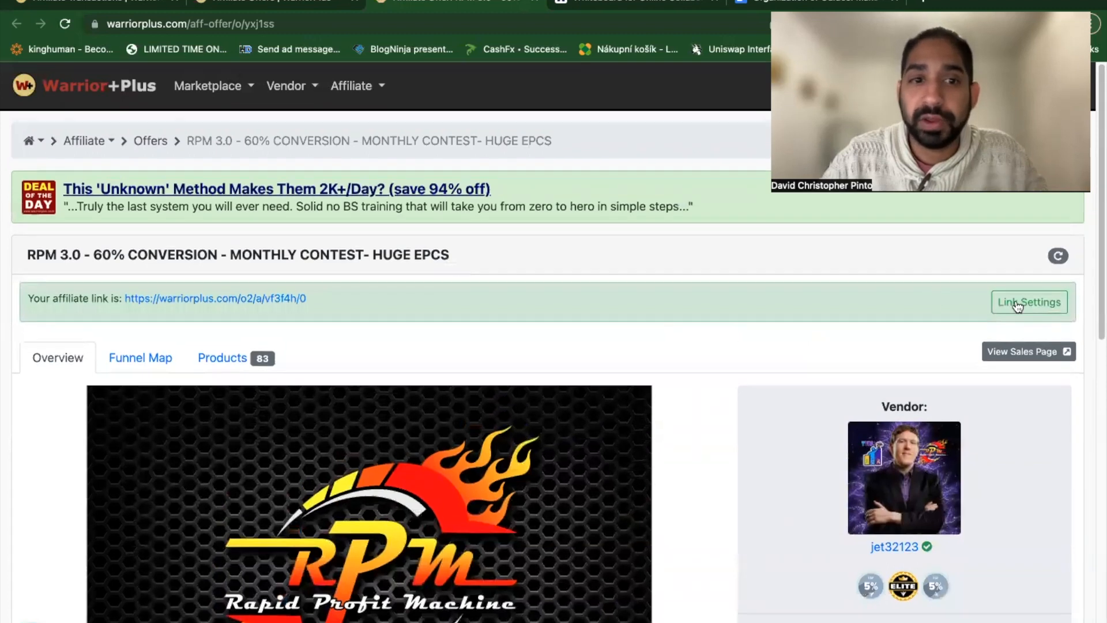
View the affiliate link choices in the RPM 3.0 offer's link settings, keep Default and close without saving
left_click(567, 300)
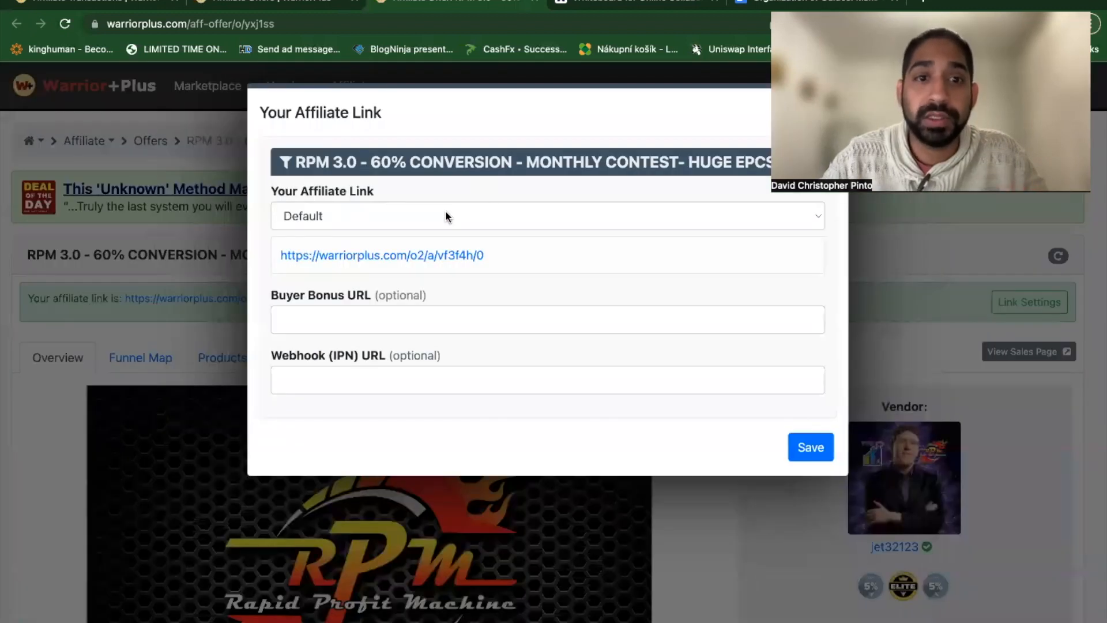
left_click(446, 215)
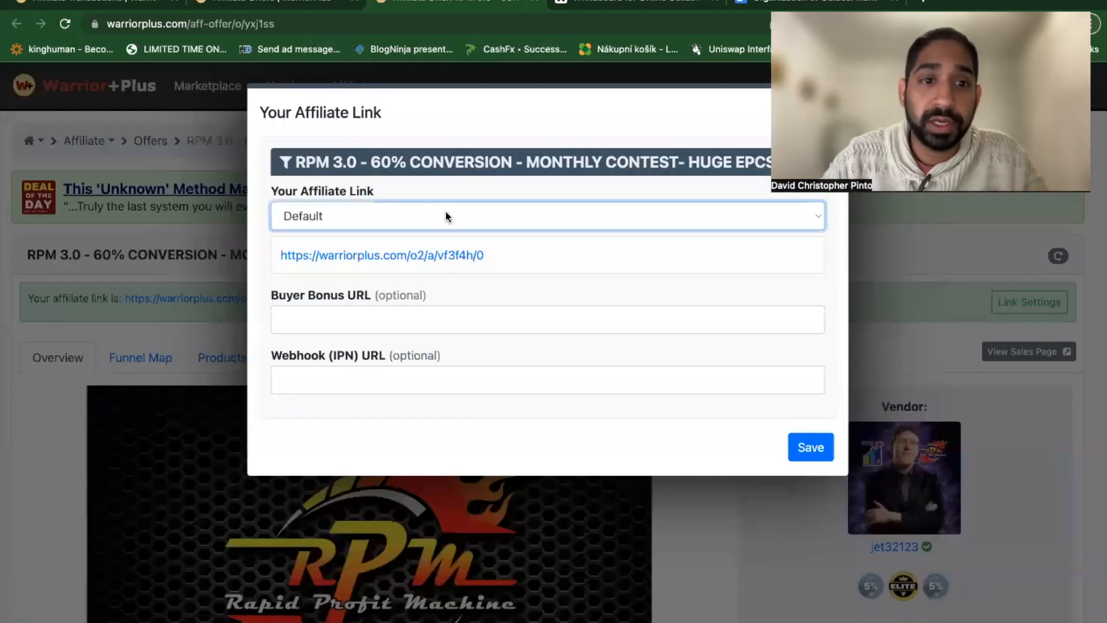
left_click(446, 215)
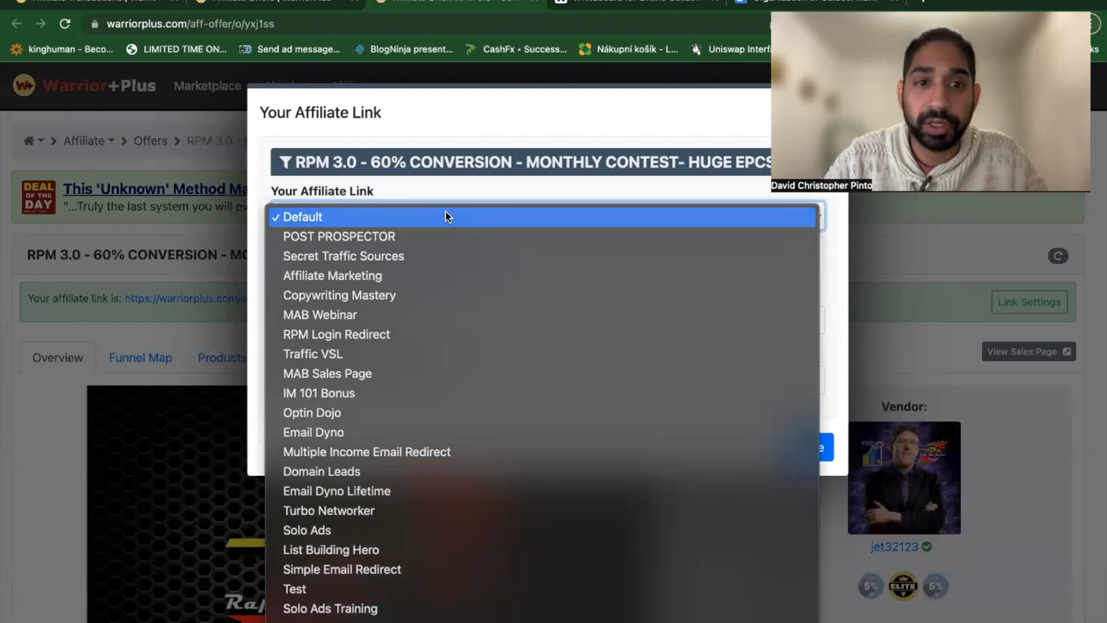
left_click(445, 217)
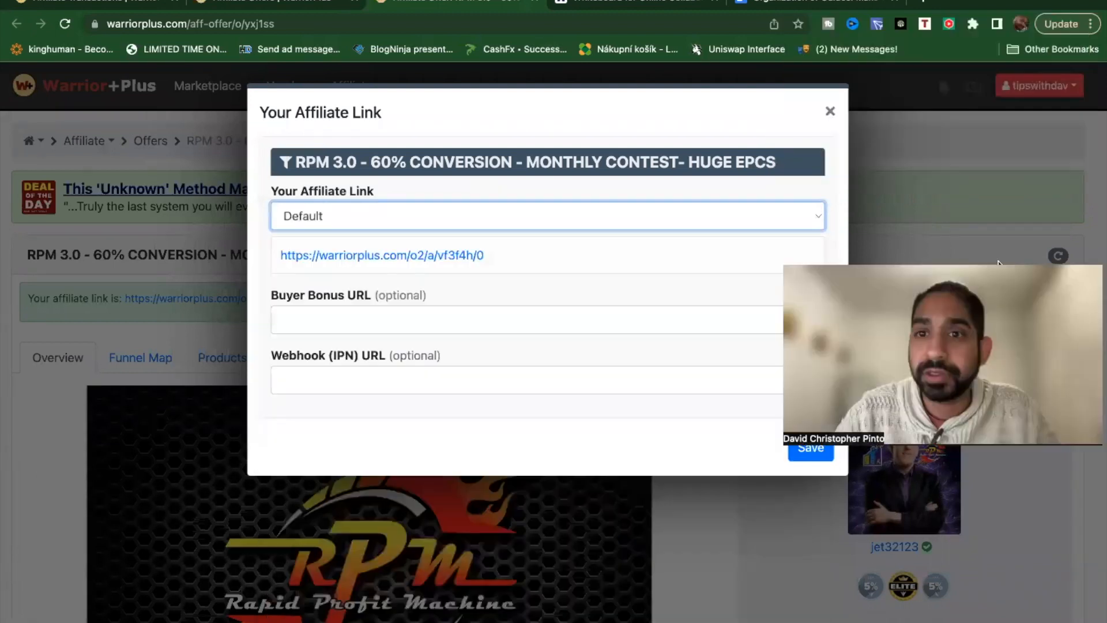
left_click(830, 111)
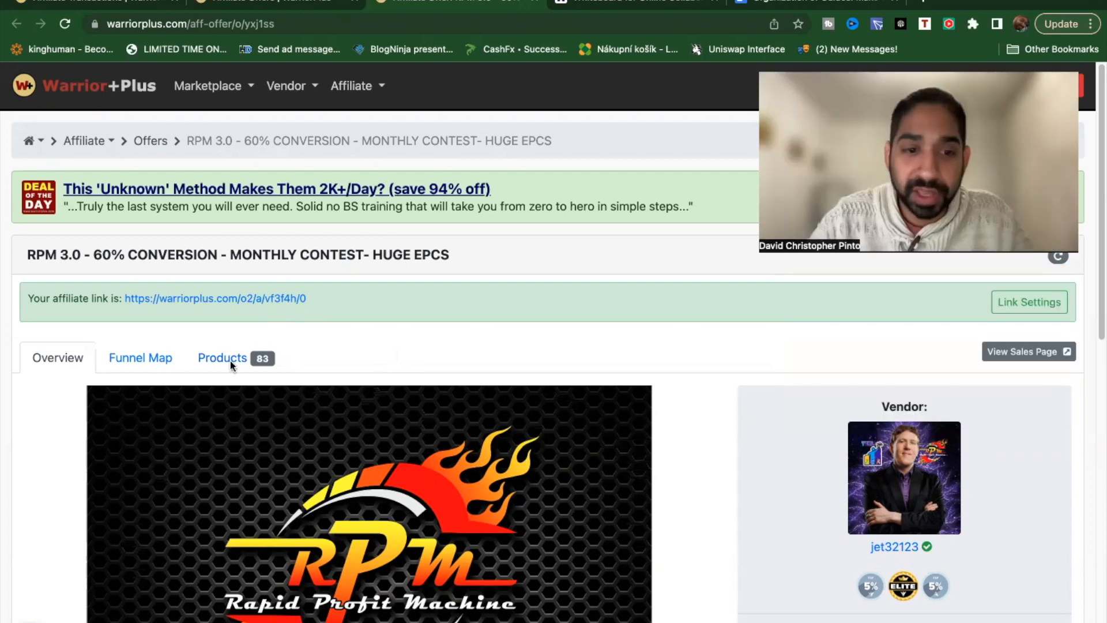
Open the RPM 3.0 offer's product list and examine the prices and commissions of its products
left_click(240, 358)
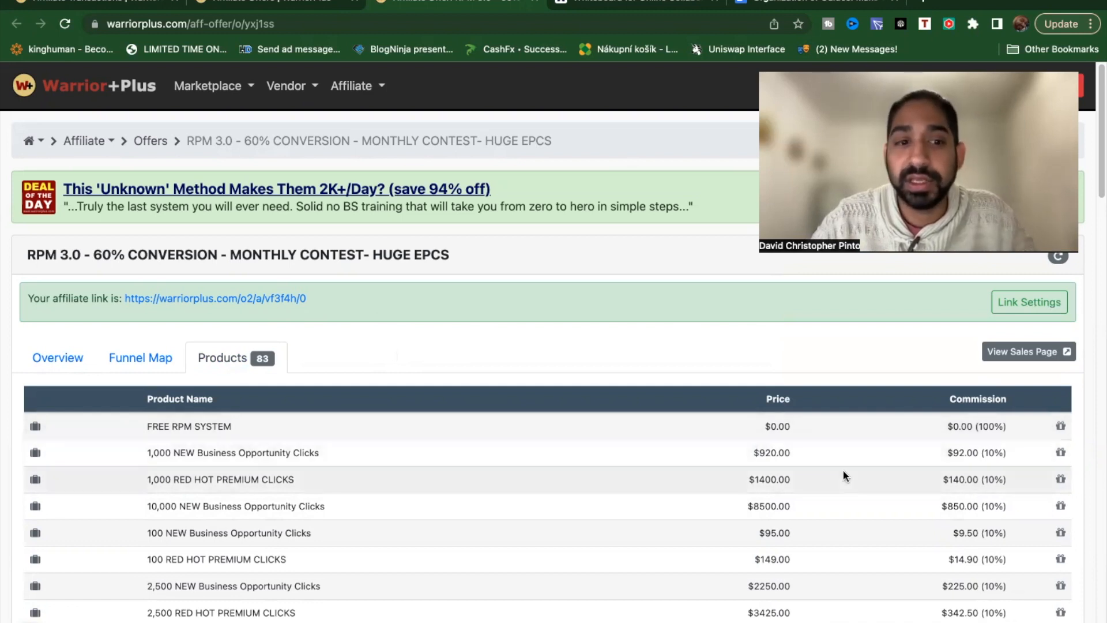
scroll(843, 473, "down", 5)
scroll(843, 476, "down", 4)
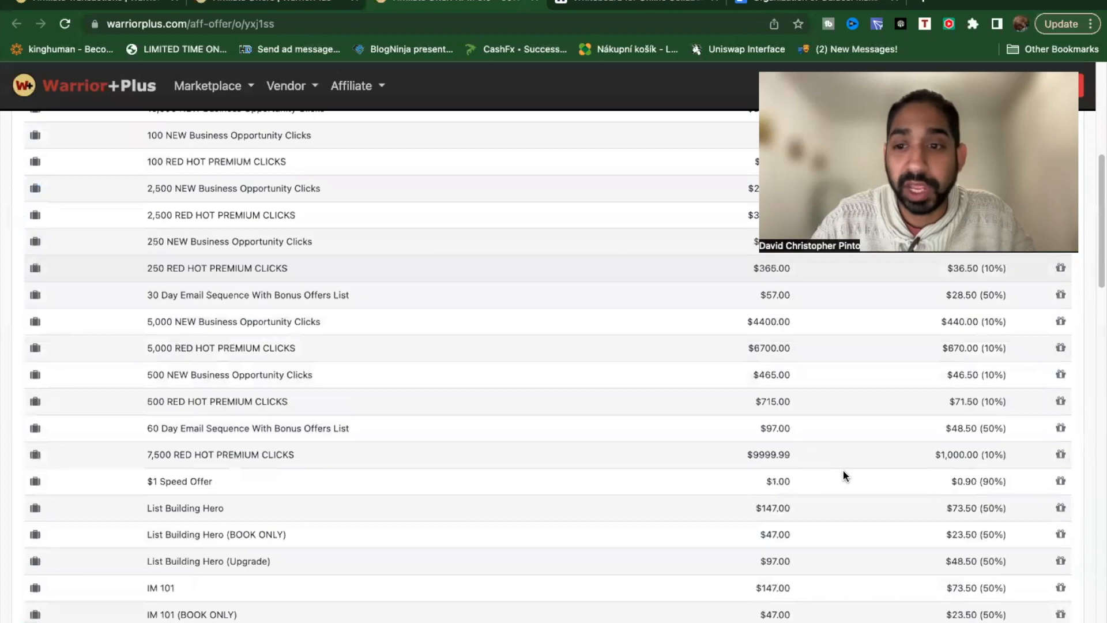
scroll(927, 420, "up", 5)
scroll(927, 419, "up", 3)
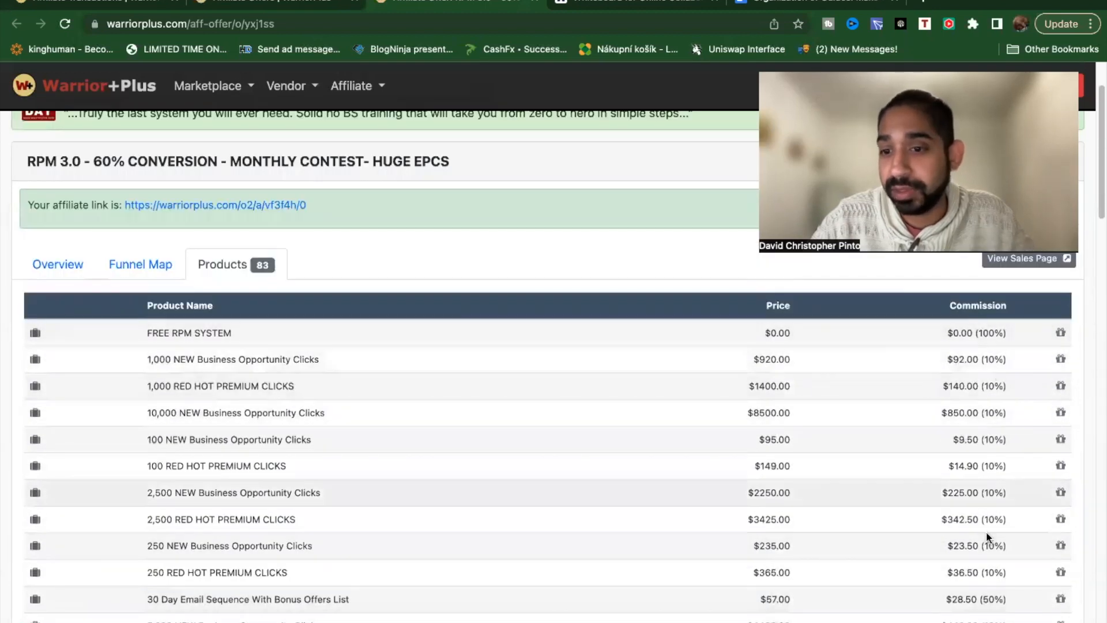
scroll(987, 533, "down", 3)
scroll(987, 535, "down", 3)
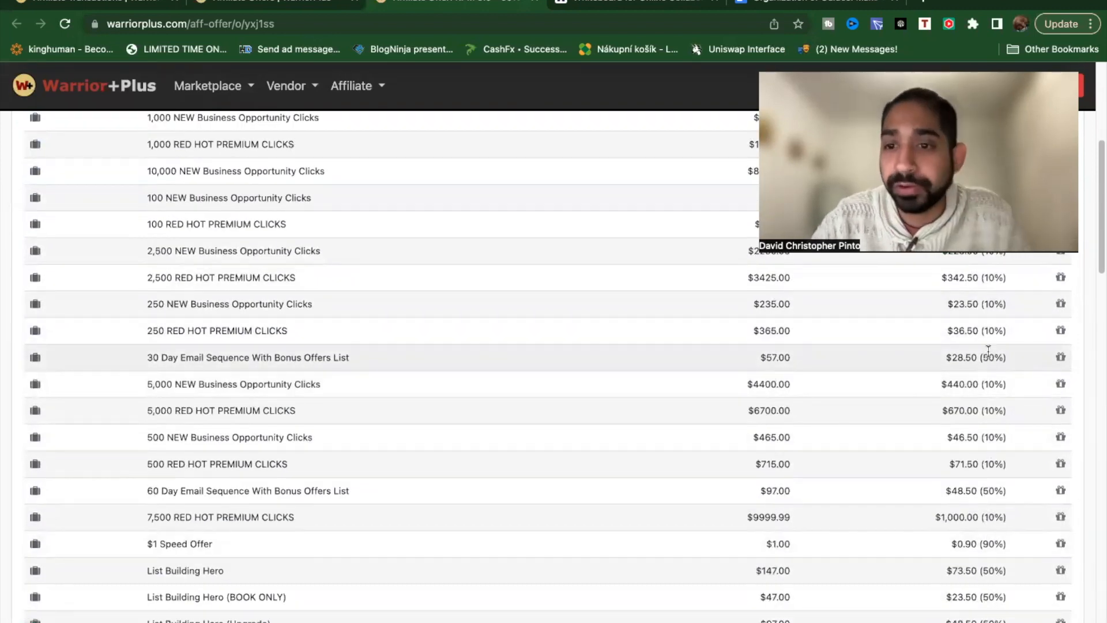
scroll(968, 362, "down", 7)
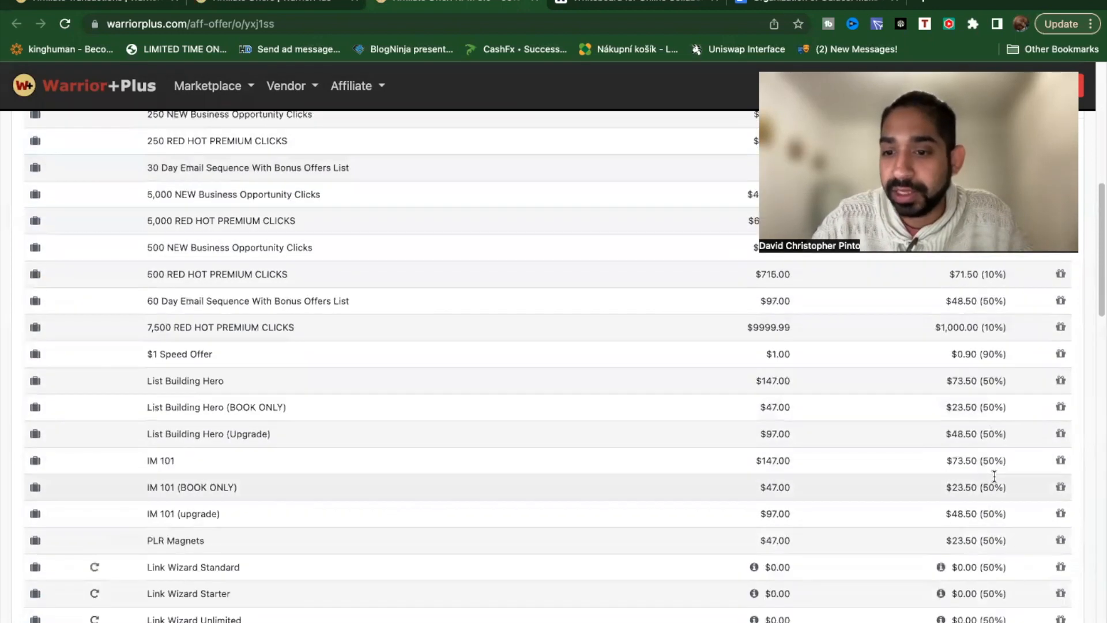
scroll(998, 593, "down", 3)
scroll(1001, 603, "down", 7)
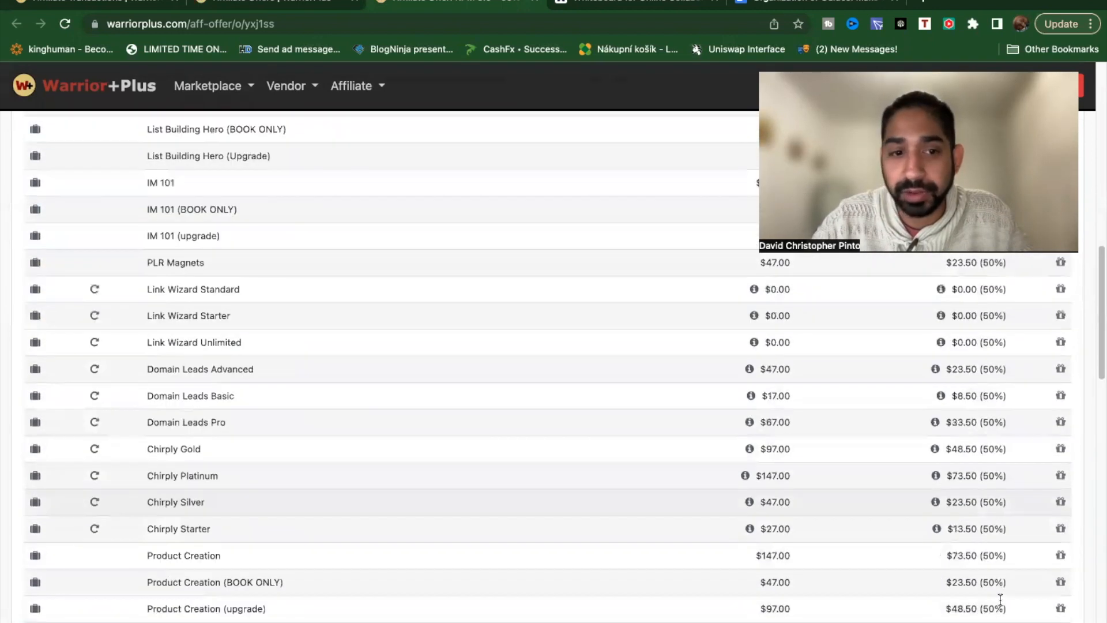
Examine the rest of the RPM 3.0 product list, including the monthly prices and commissions of recurring products such as Domain Leads Advanced
scroll(1000, 603, "down", 20)
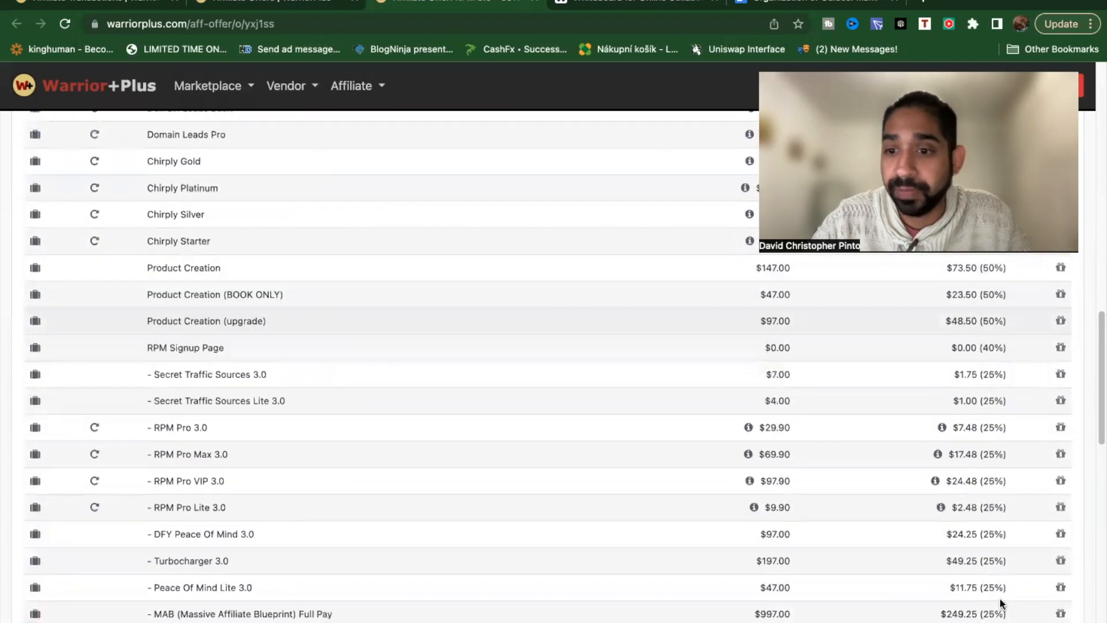
scroll(1000, 603, "down", 20)
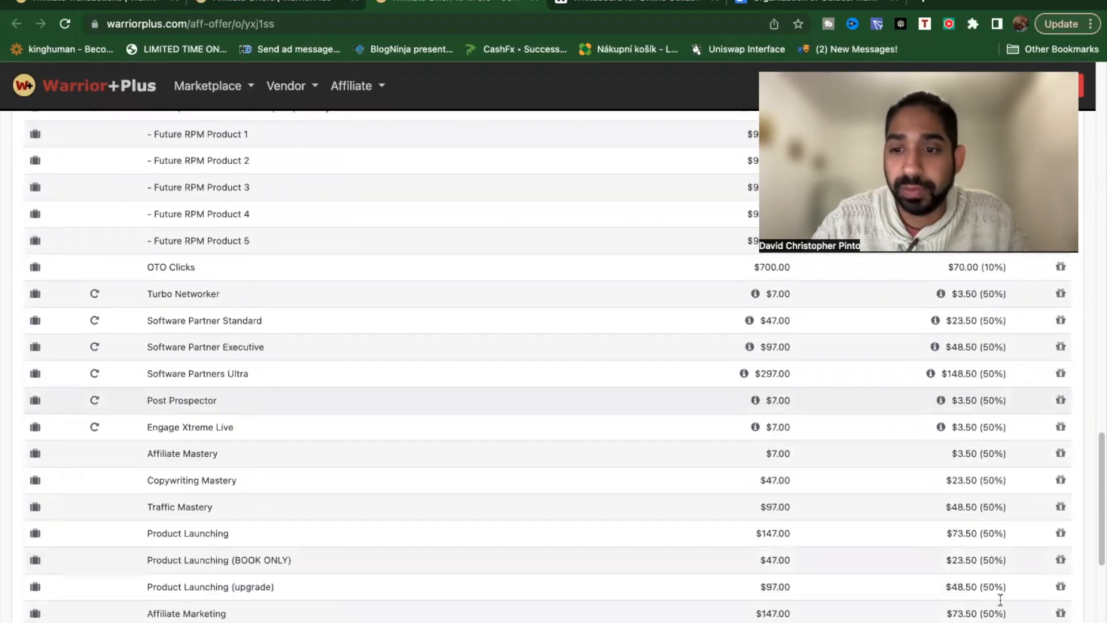
scroll(1002, 603, "up", 20)
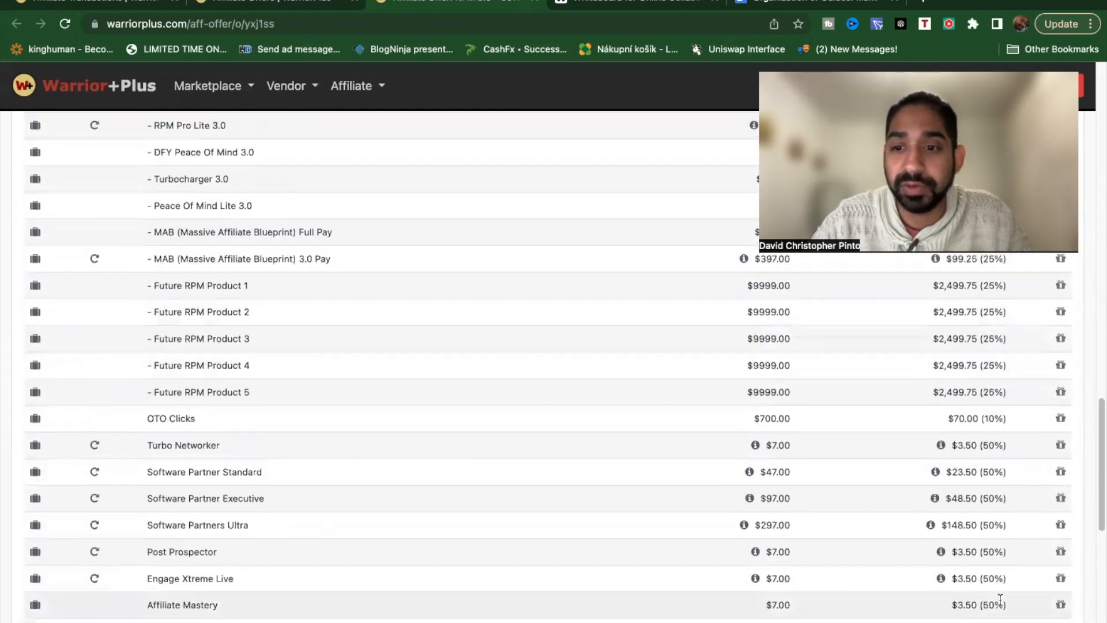
scroll(1000, 600, "up", 14)
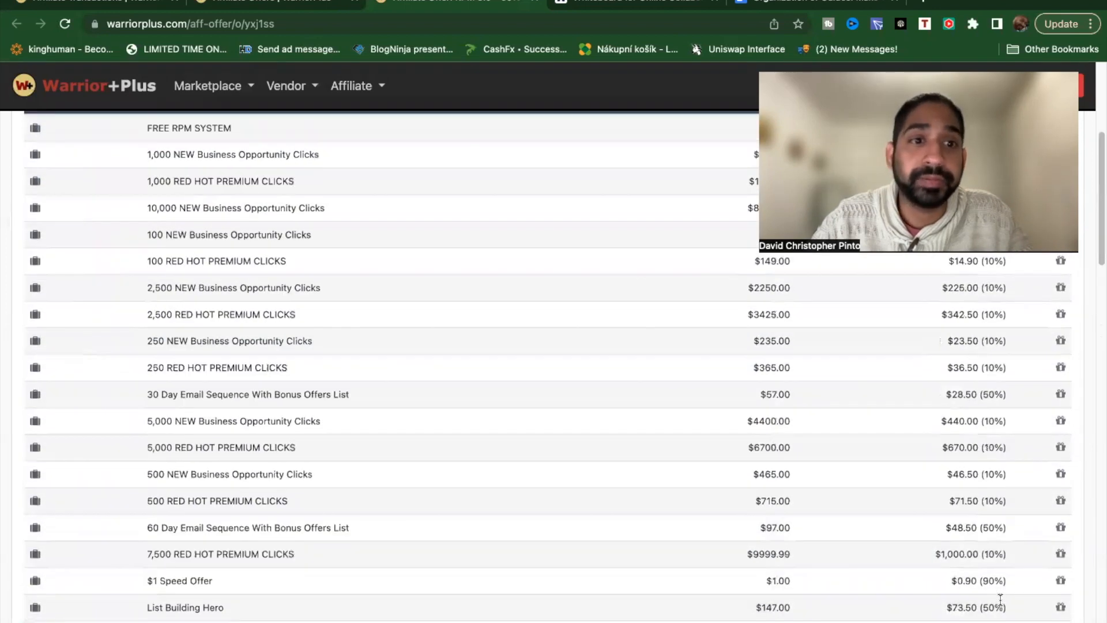
scroll(203, 500, "down", 20)
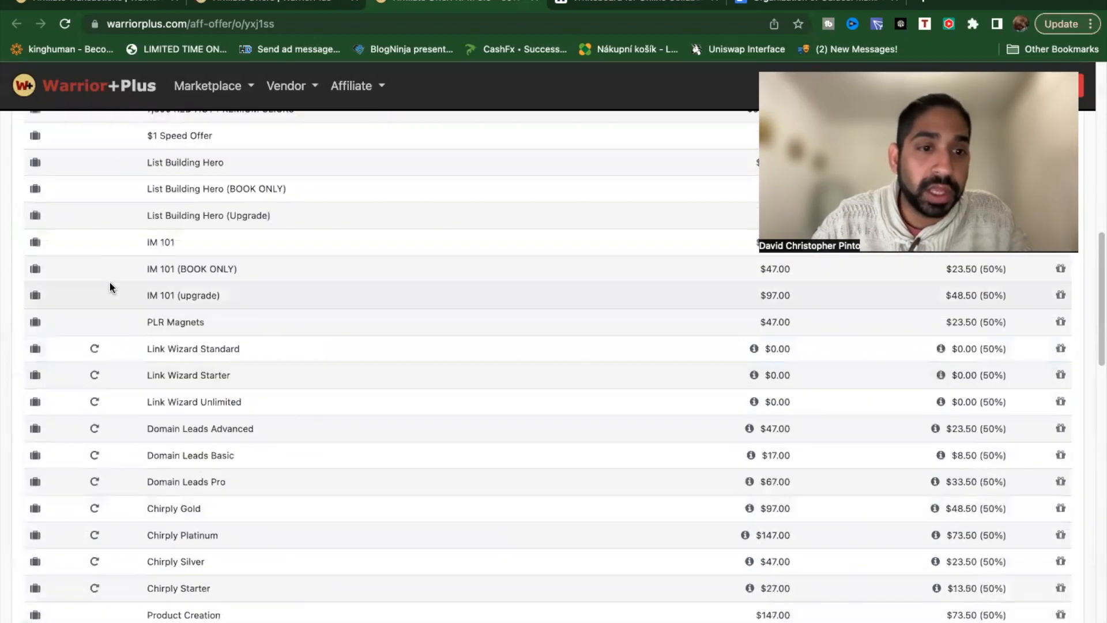
mouse_move(95, 355)
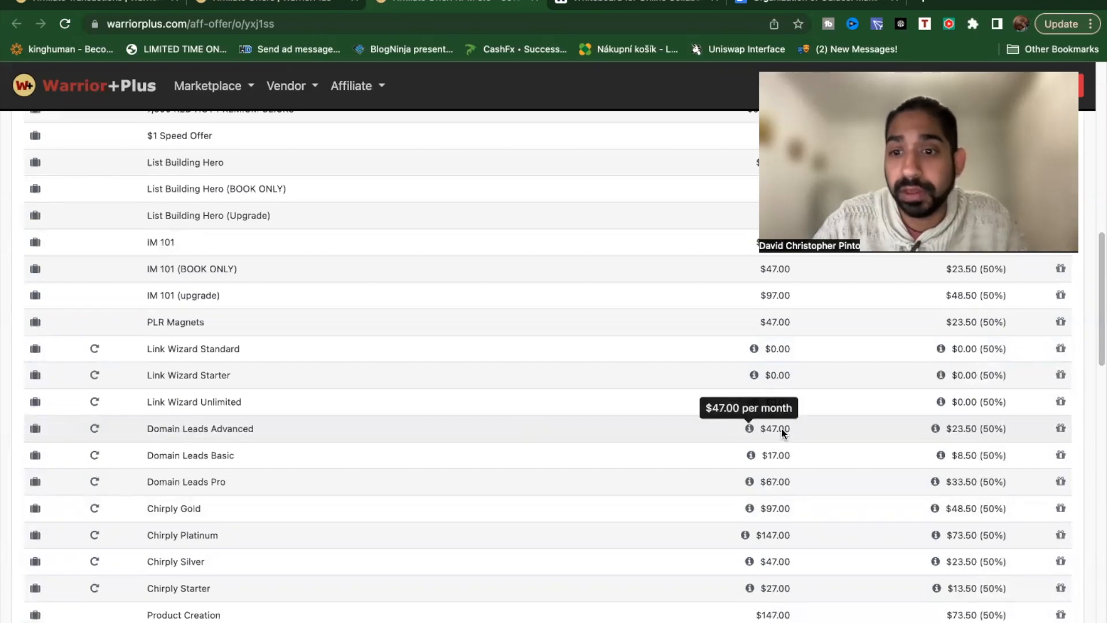
mouse_move(935, 431)
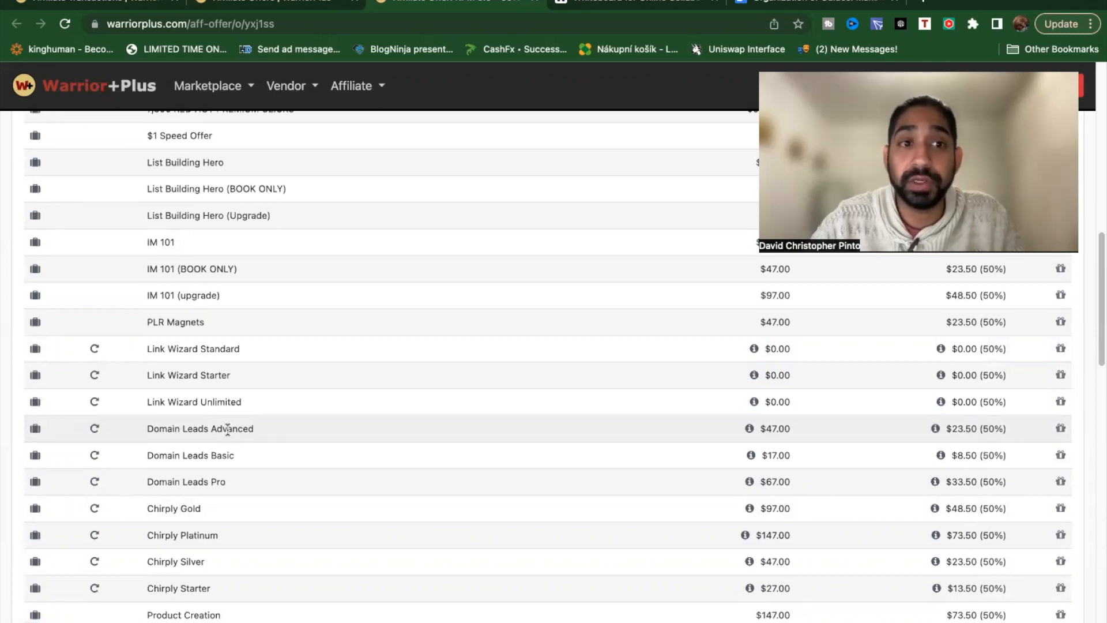
scroll(227, 428, "up", 15)
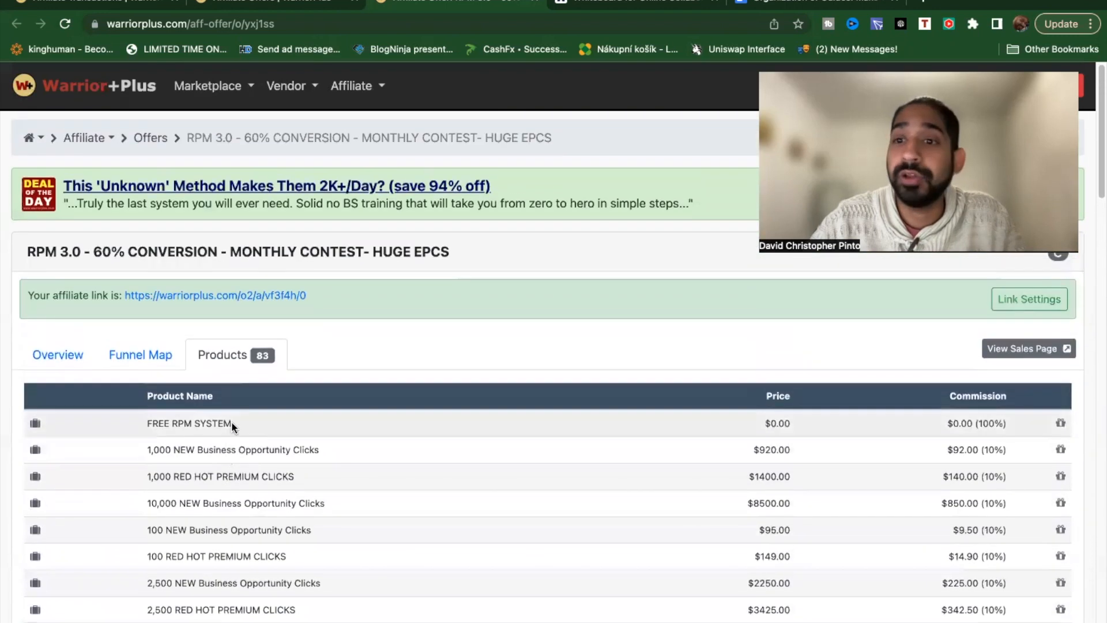
Open the RPM 3.0 offer's link settings and choose Domain Leads as the affiliate link
scroll(461, 433, "up", 1)
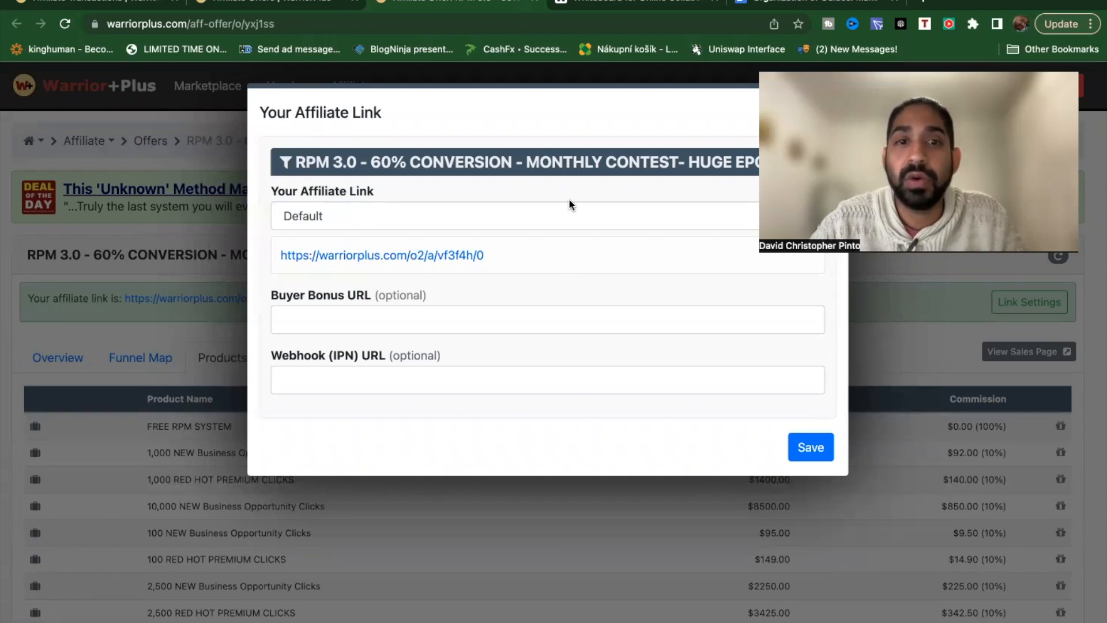
left_click(568, 217)
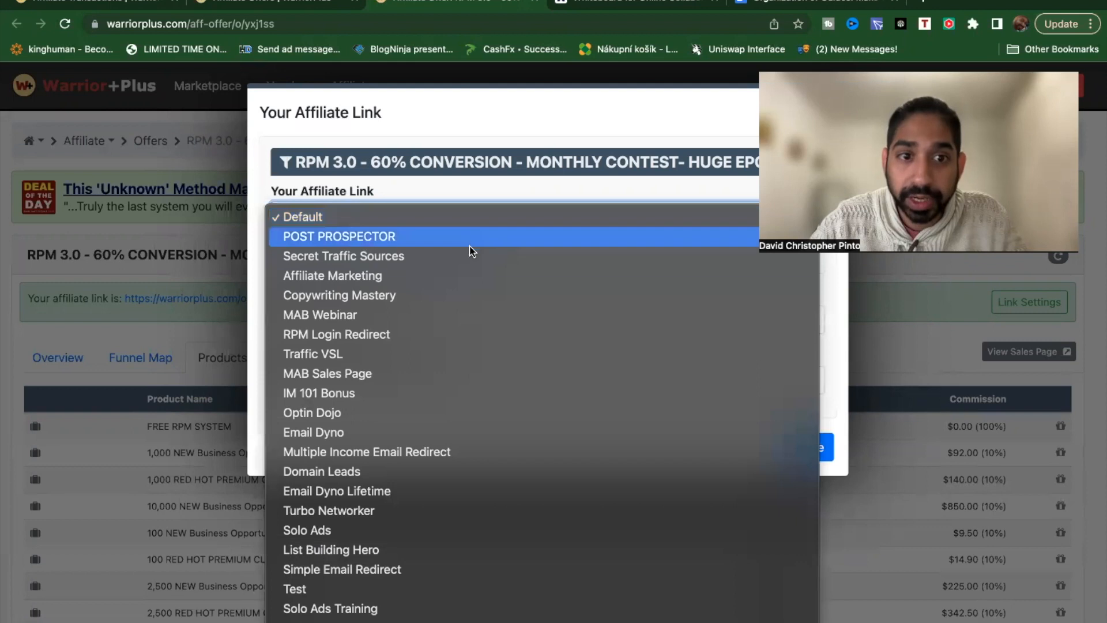
scroll(467, 299, "down", 5)
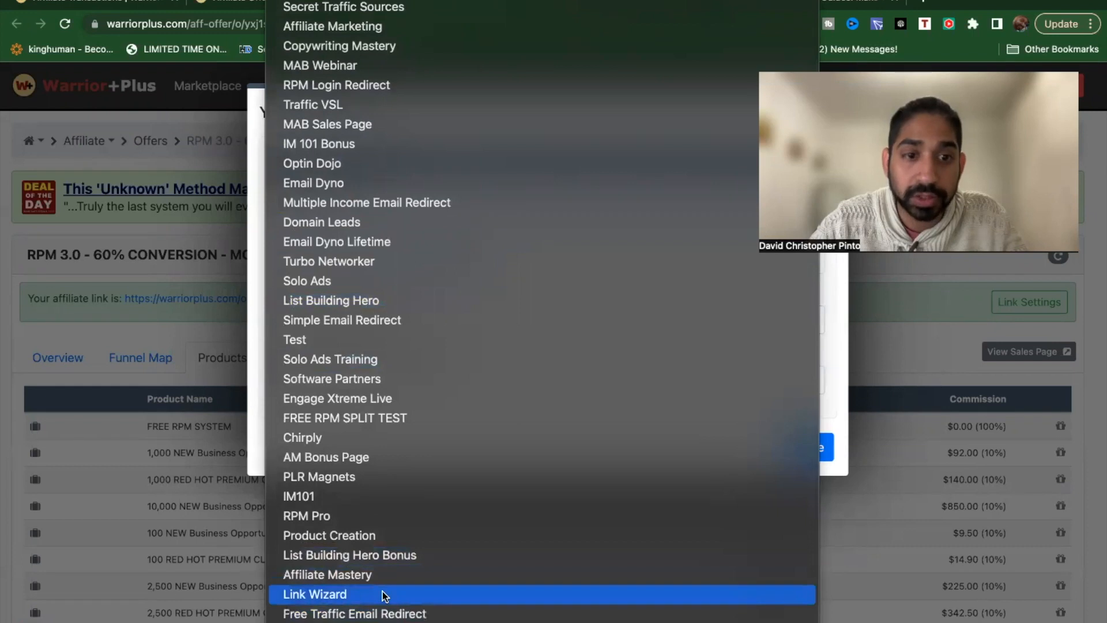
scroll(447, 472, "up", 1)
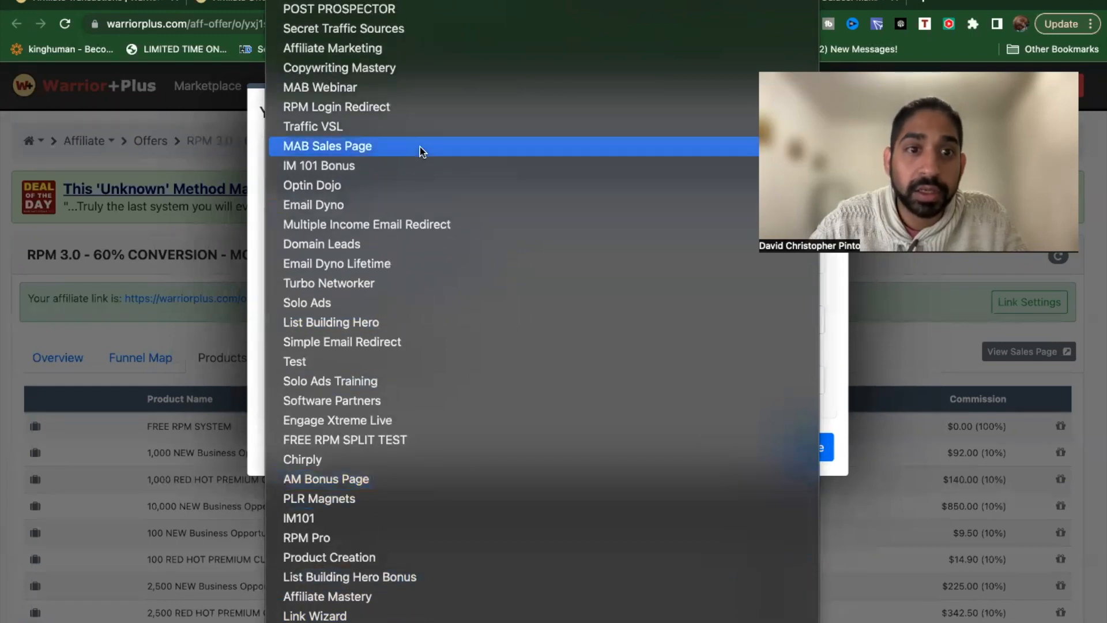
left_click(397, 244)
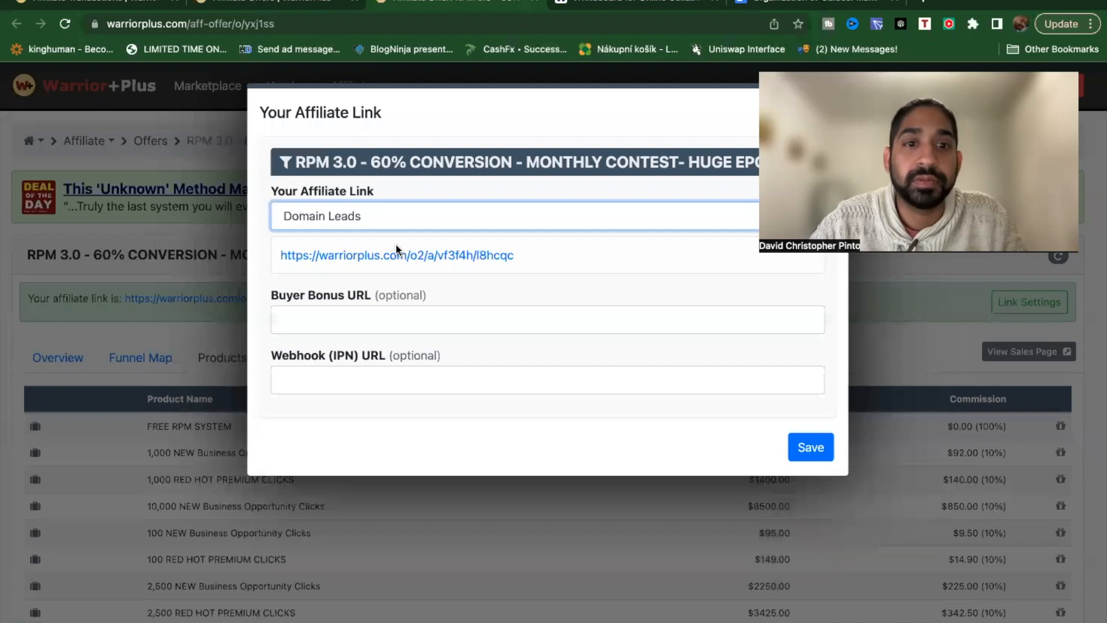
Copy the Domain Leads affiliate URL and open it in a new browser tab
triple_click(535, 256)
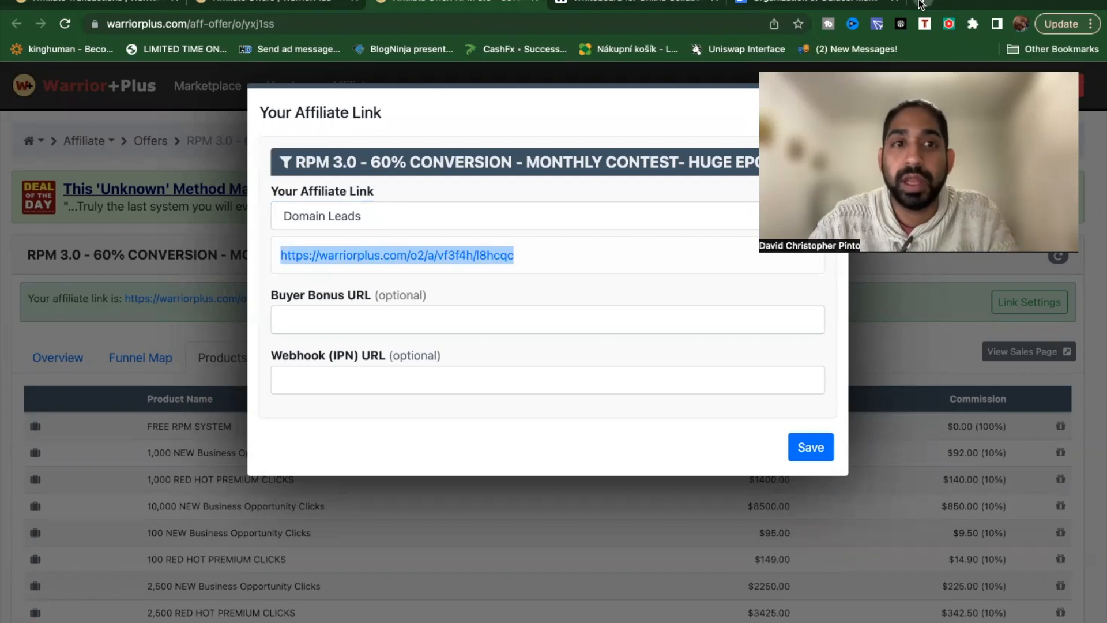
left_click(921, 5)
key("ctrl+v")
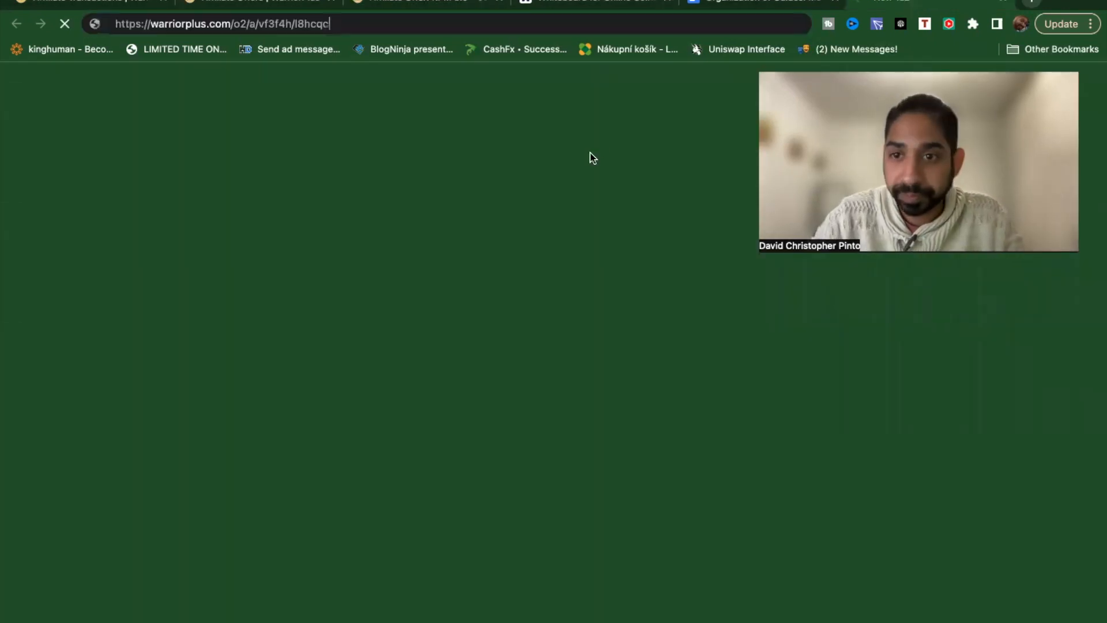
key("Return")
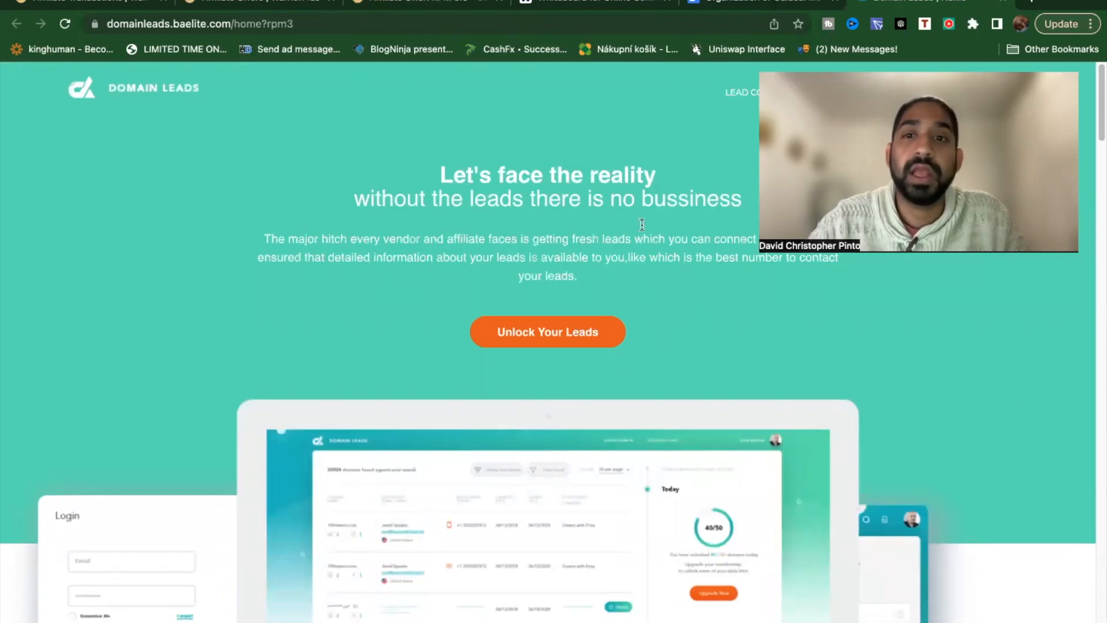
Look through the Domain Leads sales page, from its headline and major benefits to the user testimonials and monthly pricing plans
scroll(642, 235, "down", 3)
scroll(642, 236, "up", 3)
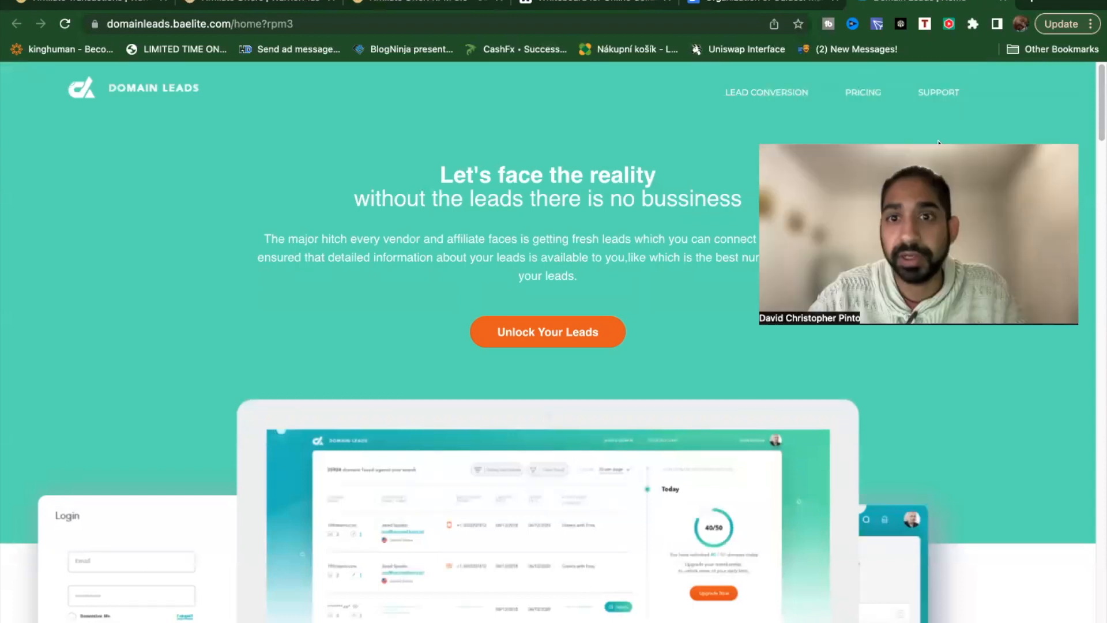
scroll(697, 244, "down", 3)
scroll(697, 244, "down", 2)
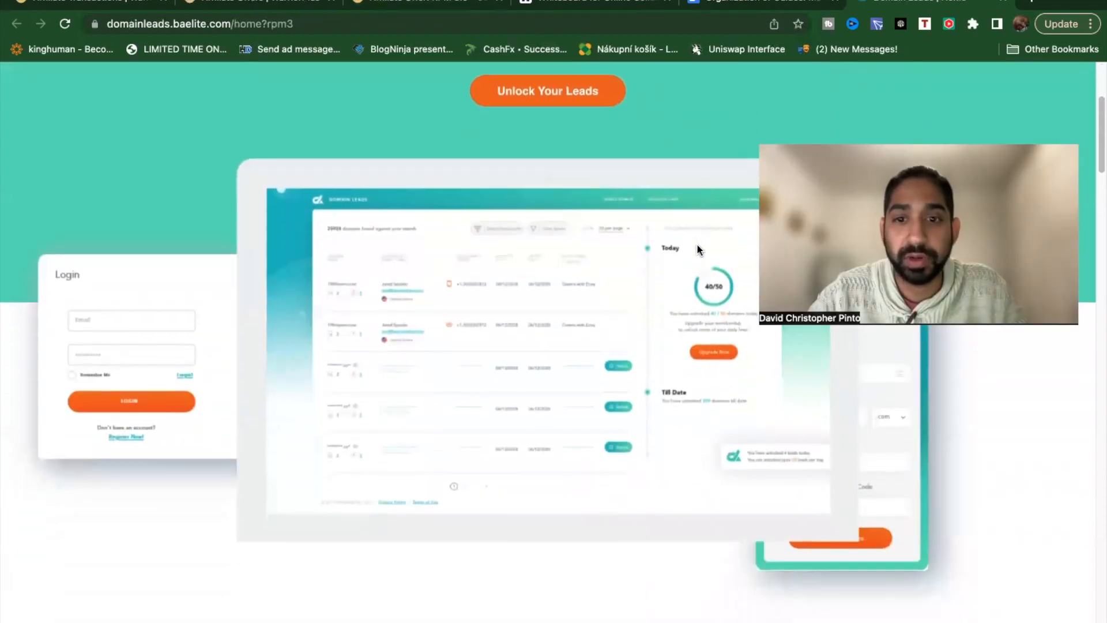
scroll(541, 376, "up", 3)
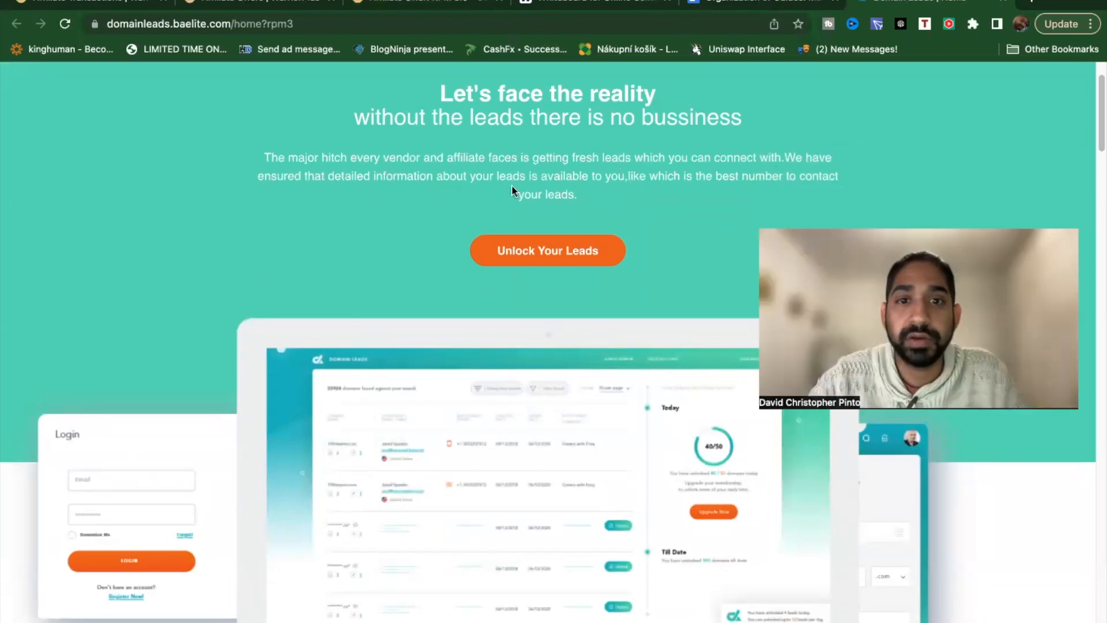
scroll(494, 200, "down", 15)
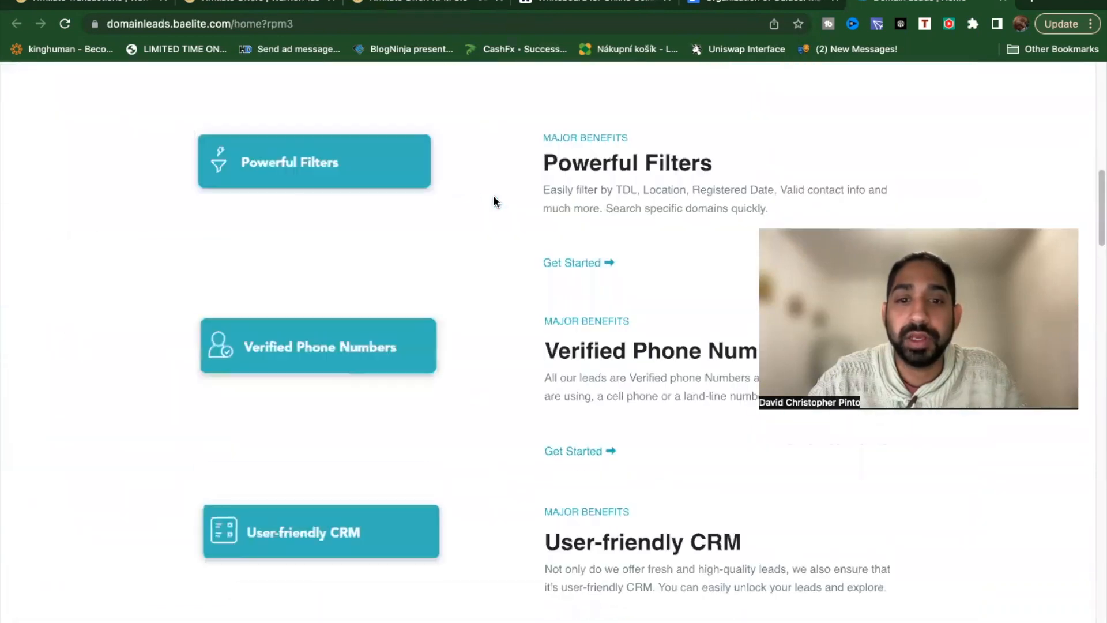
scroll(494, 201, "up", 5)
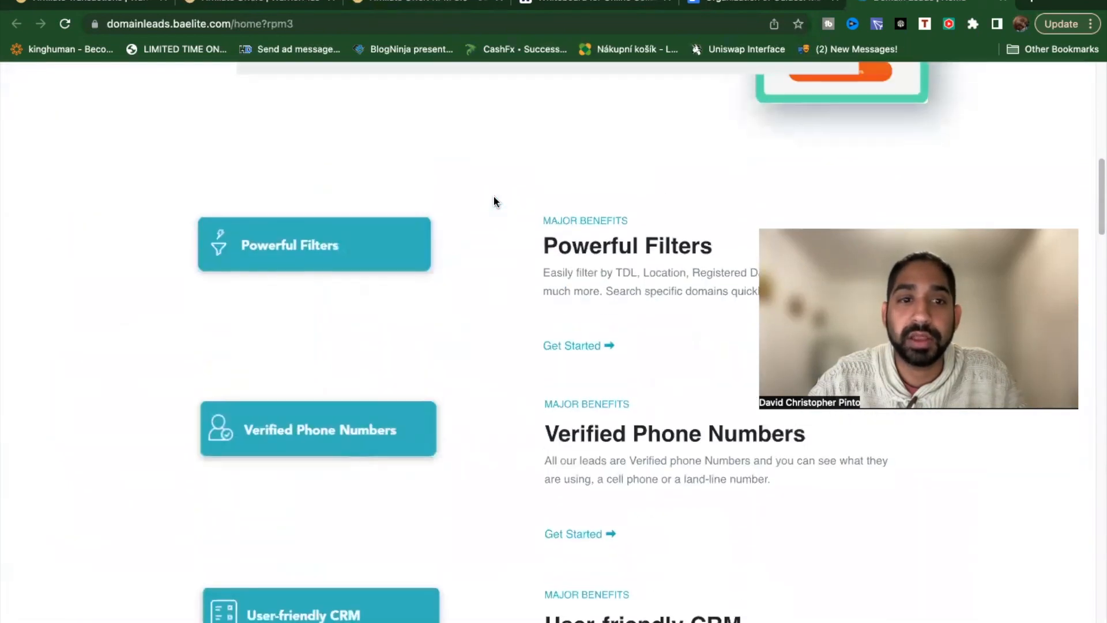
scroll(447, 316, "down", 5)
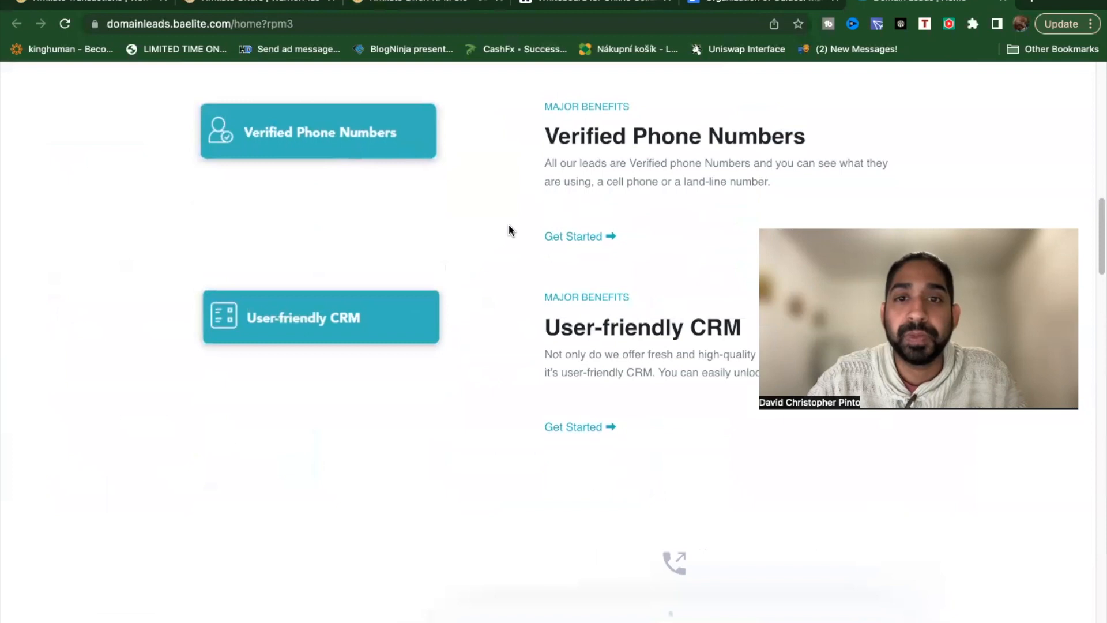
scroll(504, 264, "down", 2)
scroll(534, 361, "down", 6)
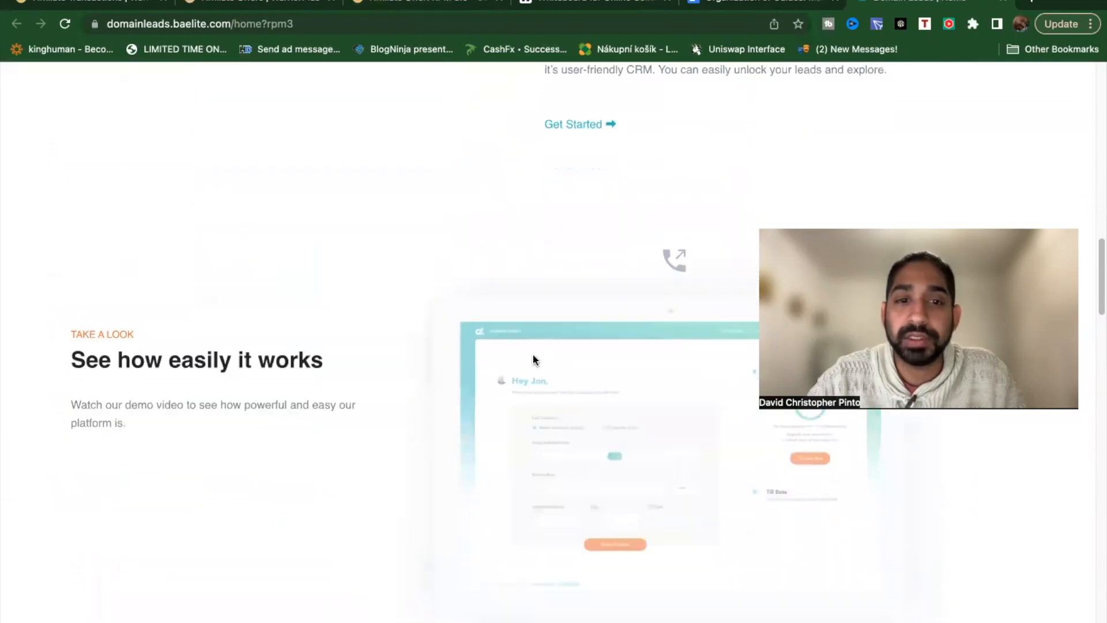
scroll(392, 282, "down", 10)
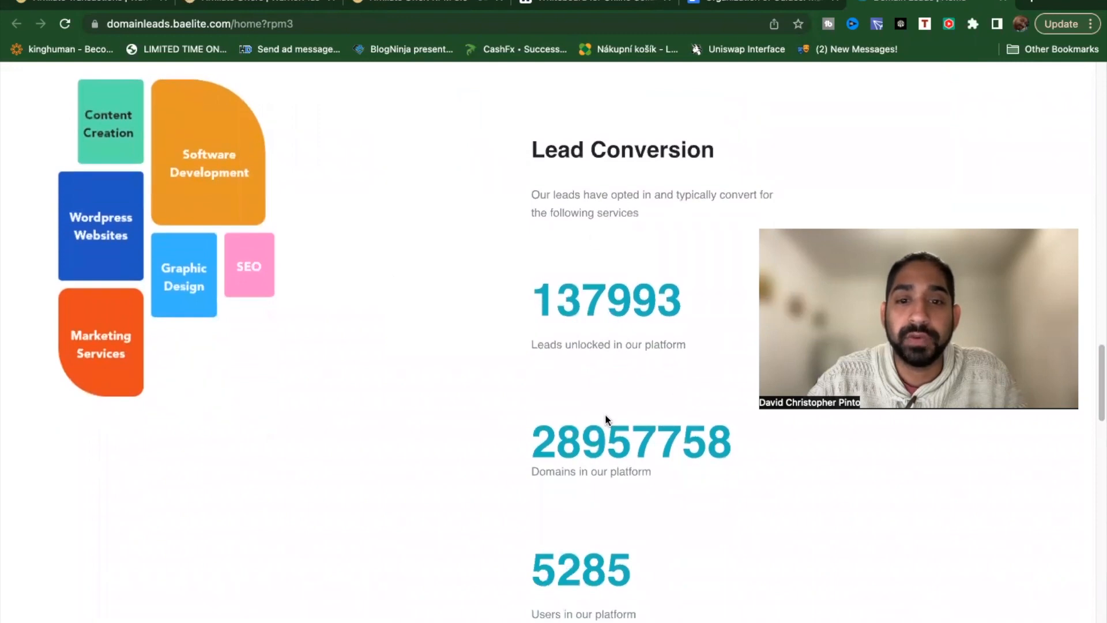
scroll(606, 419, "down", 3)
scroll(606, 417, "down", 3)
scroll(607, 418, "up", 2)
scroll(607, 418, "down", 2)
scroll(607, 421, "down", 15)
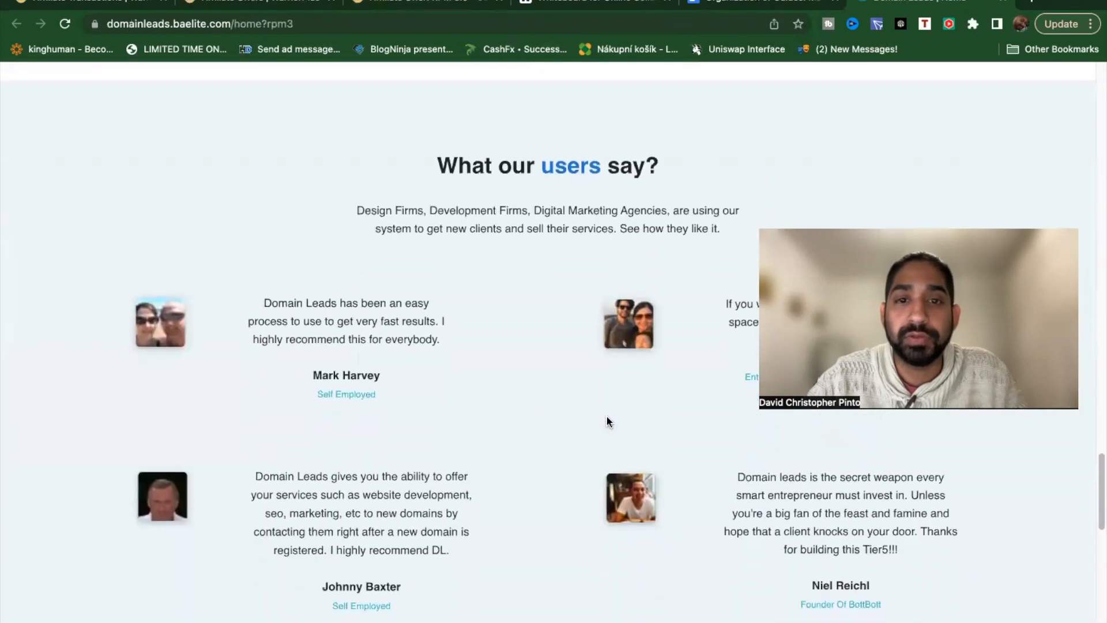
scroll(607, 417, "down", 10)
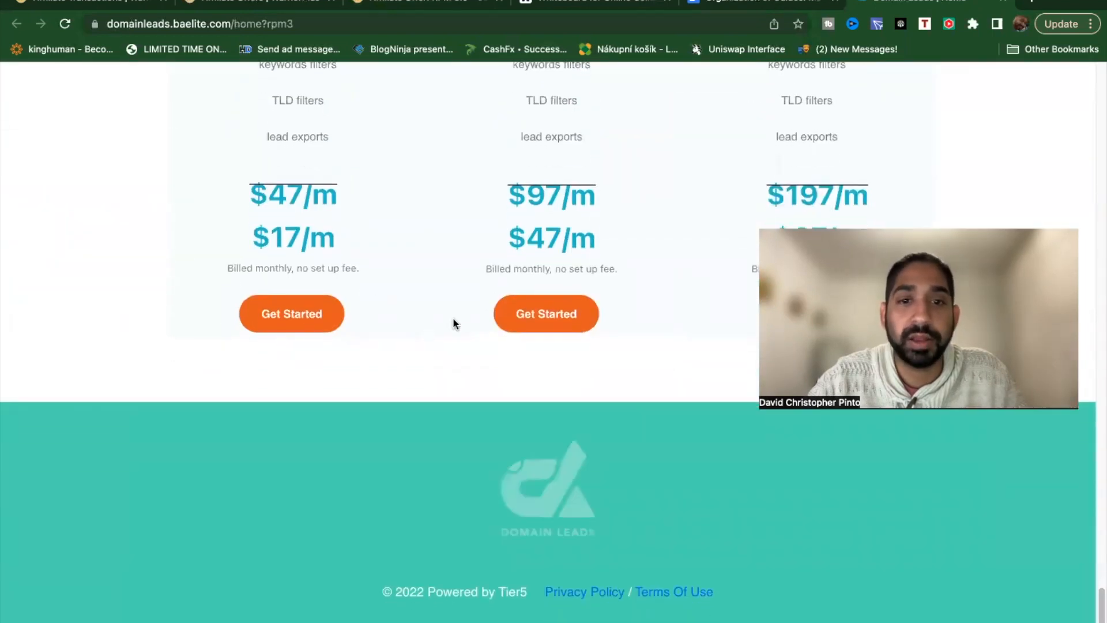
scroll(638, 345, "up", 1)
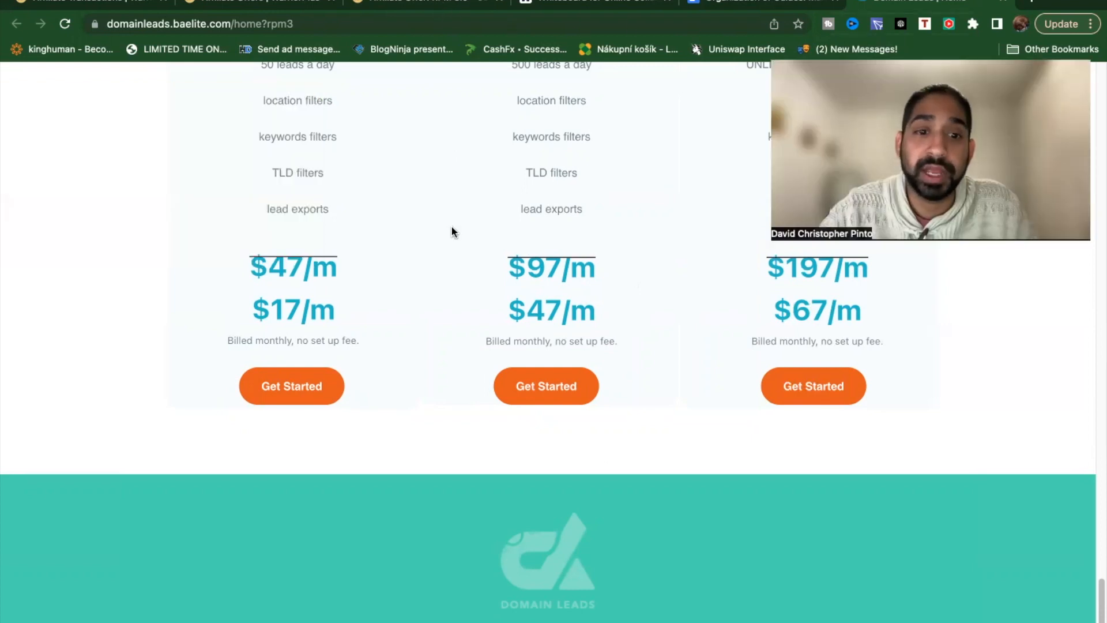
Close the Domain Leads page, switch the RPM 3.0 affiliate link to Solo Ads, and select its URL for copying
key("super+3")
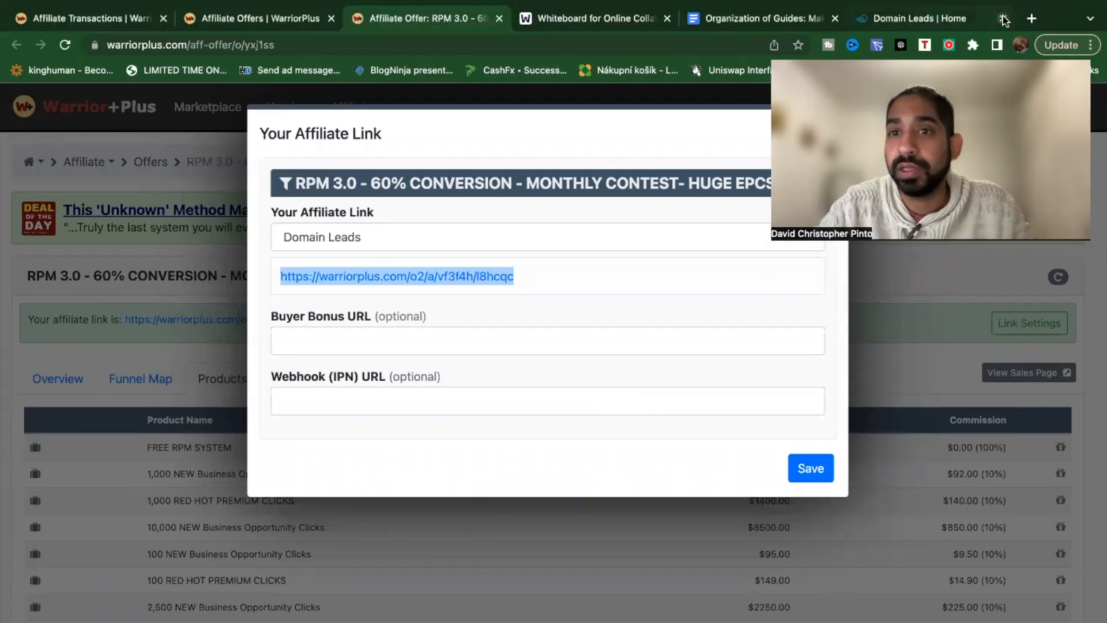
left_click(1004, 19)
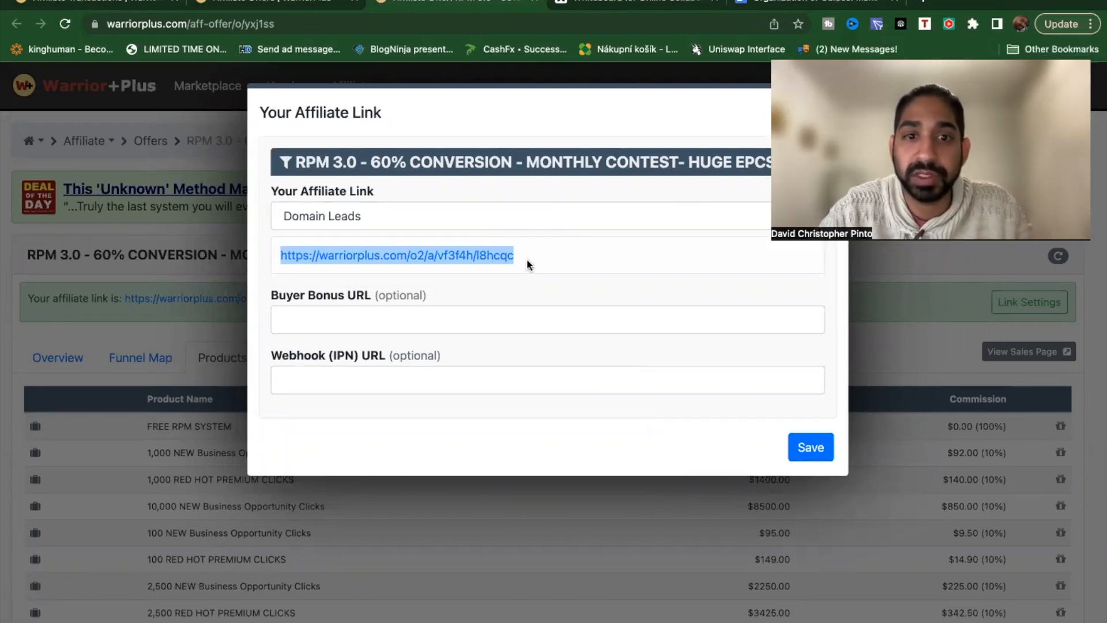
left_click(541, 217)
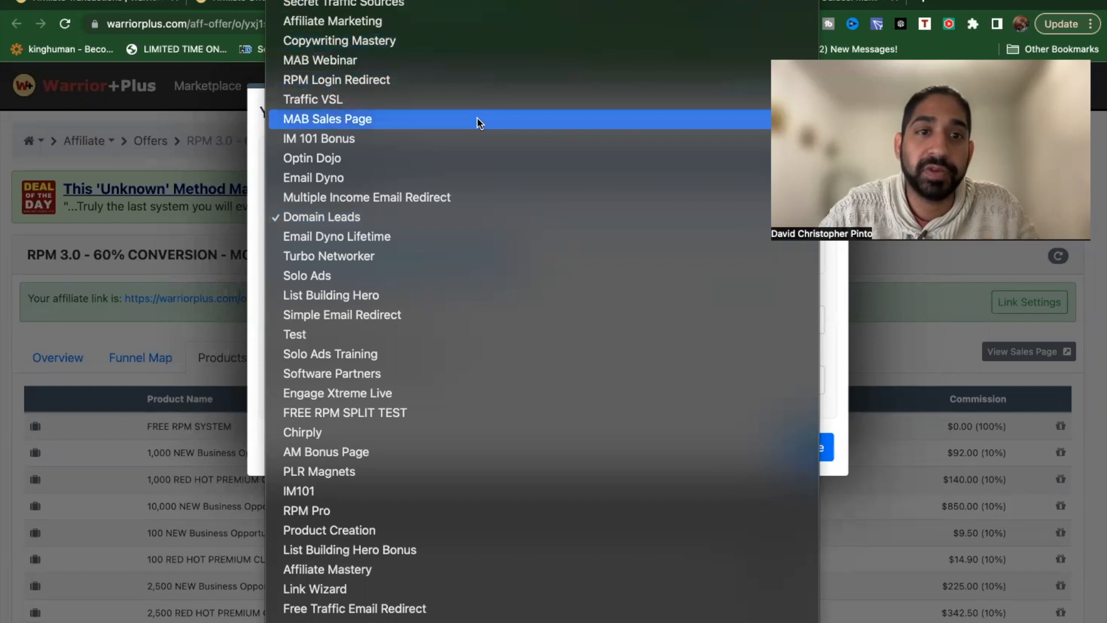
left_click(400, 275)
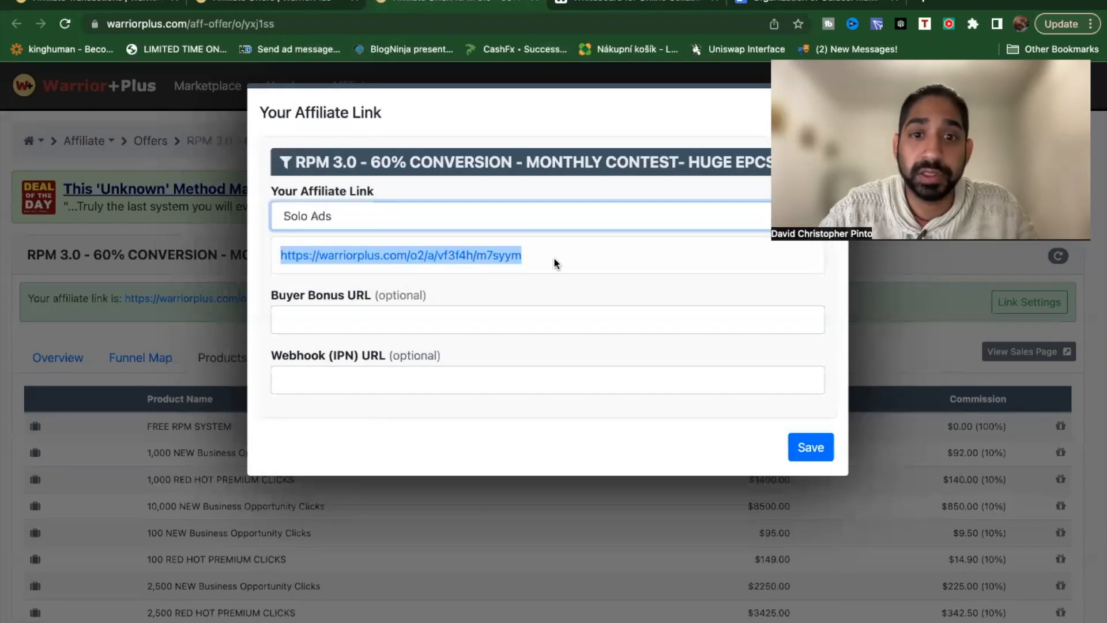
In the Google Docs guides document, place the Solo Ads affiliate URL under "Solo Ads:" without a trailing space and remove its hyperlink
left_click(773, 2)
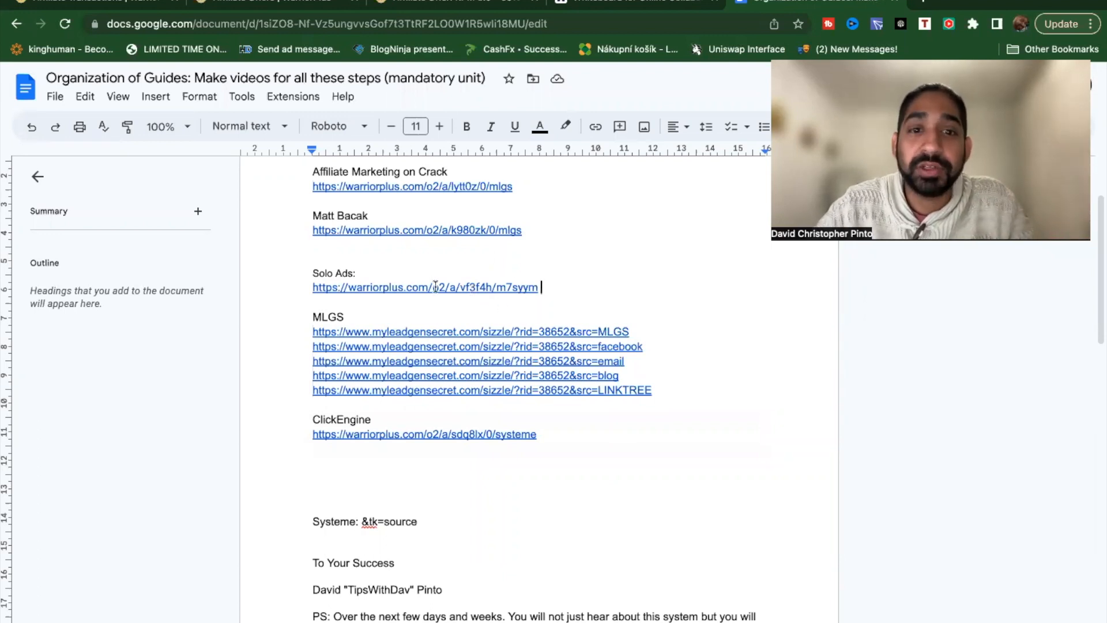
key("BackSpace")
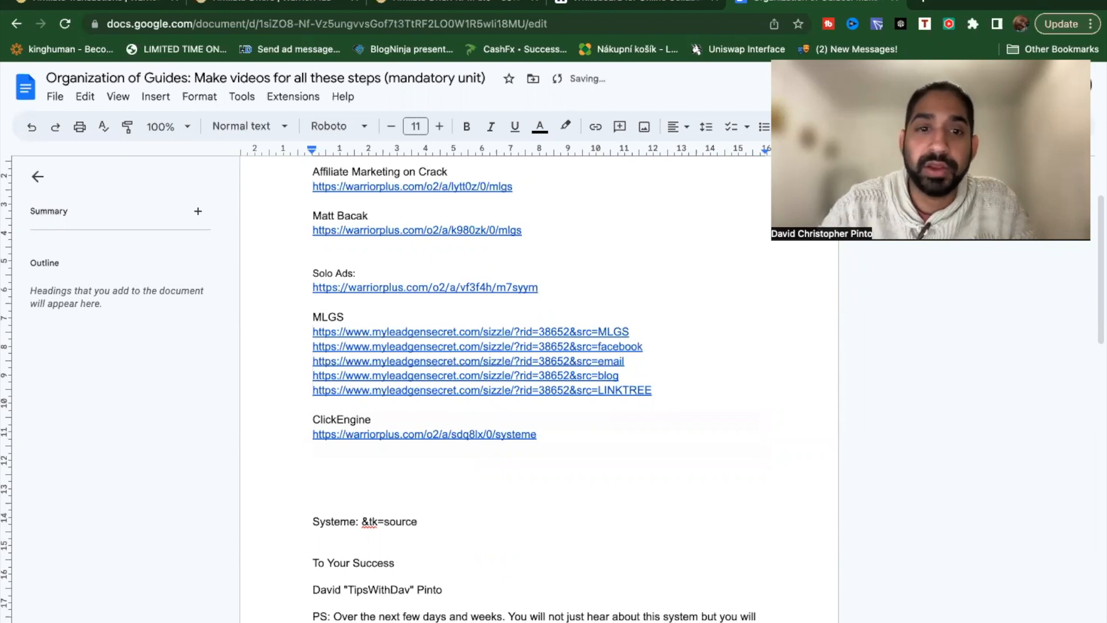
left_click(507, 288)
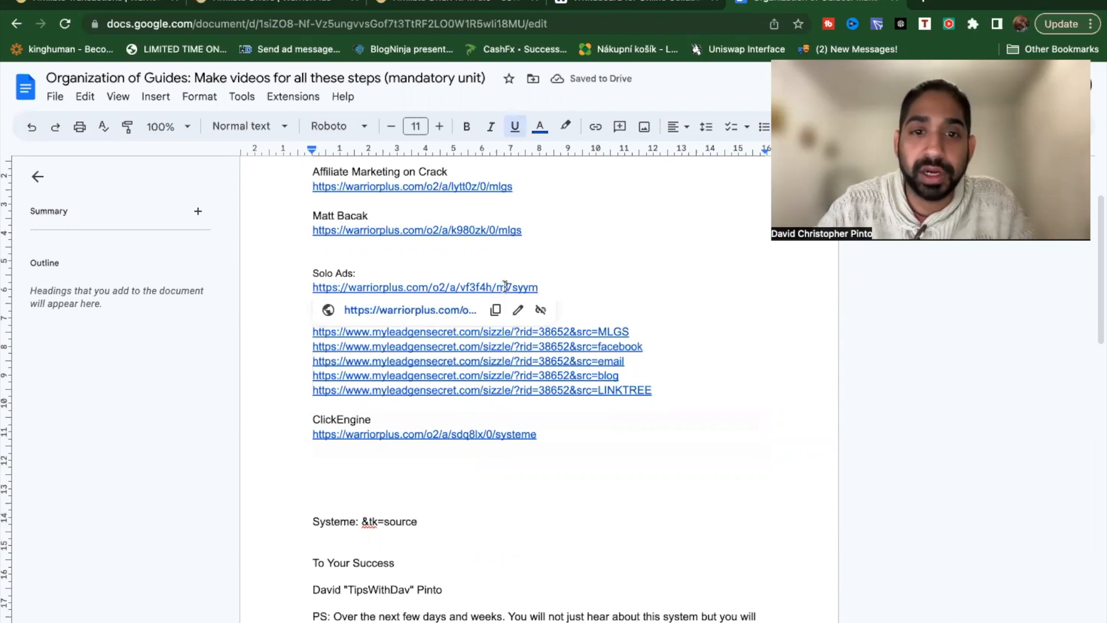
left_click(540, 310)
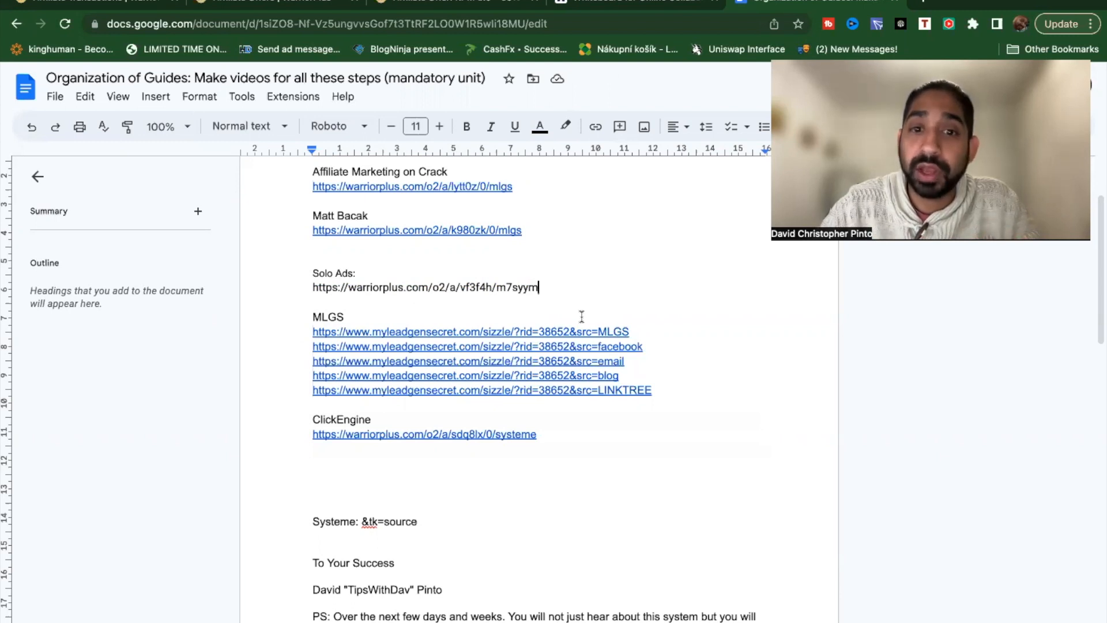
Append the tracking code /YT to the end of the Solo Ads affiliate URL
type("/")
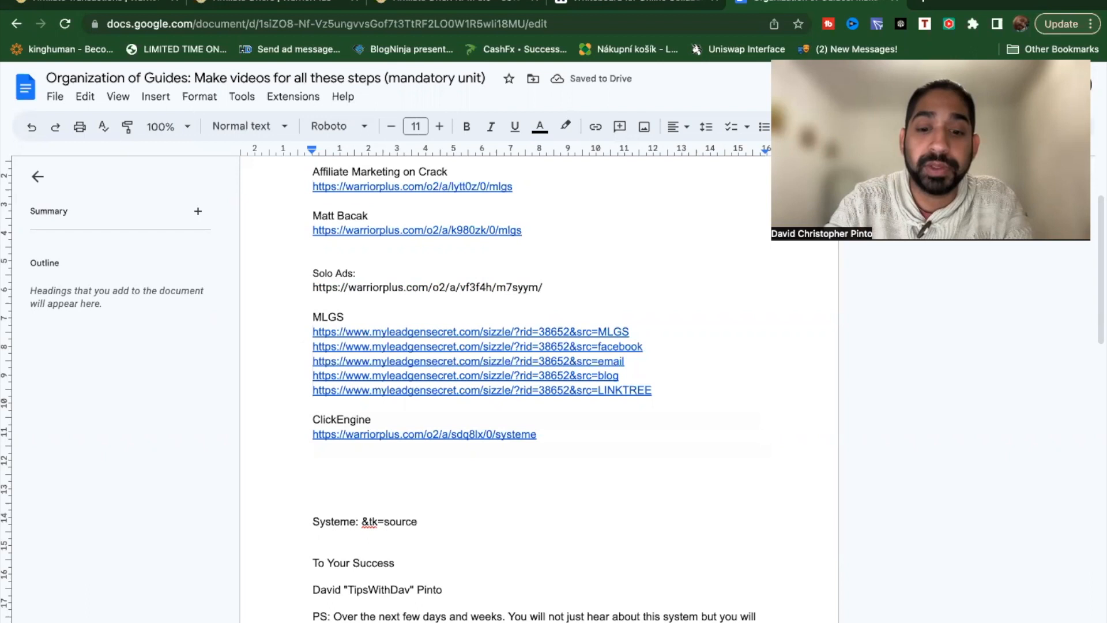
type("YTnewow")
key("BackSpace")
key("BackSpace")
key("BackSpace")
key("BackSpace")
key("BackSpace")
key("BackSpace")
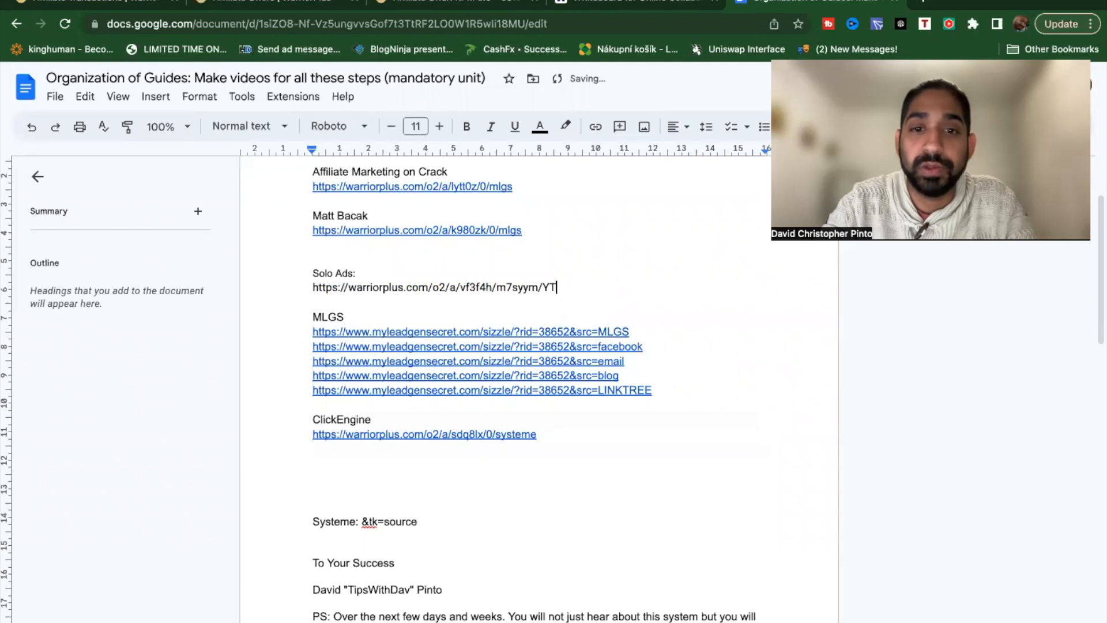
Try "Youtube" as the Solo Ads tracking code, restore it to YT, and turn the URL back into a hyperlink
type("you")
key("BackSpace")
key("BackSpace")
key("BackSpace")
type("outube")
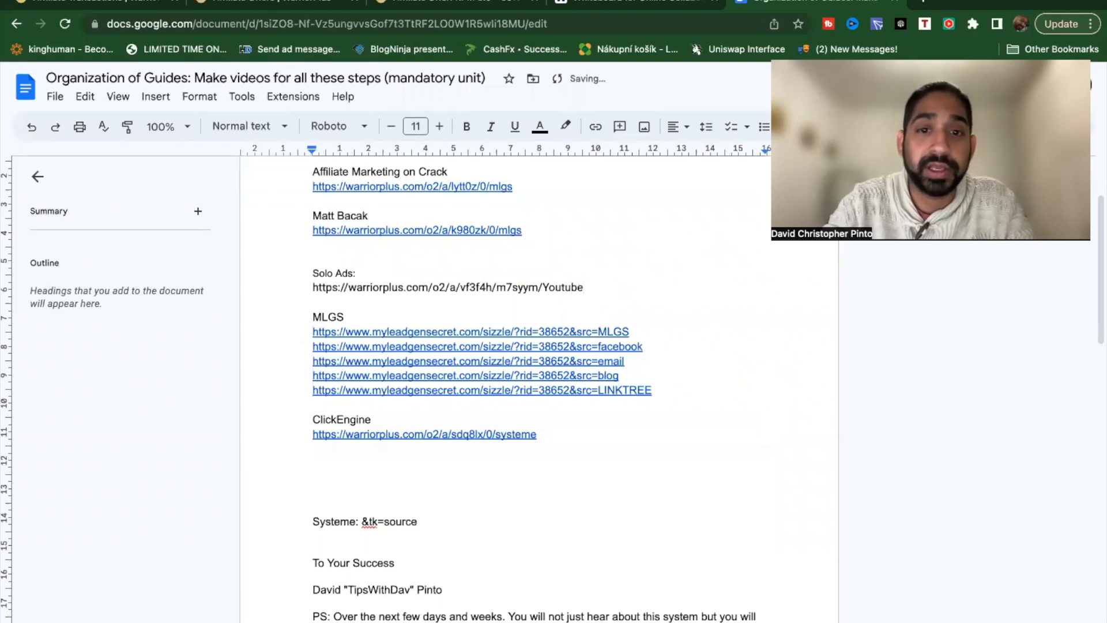
key("BackSpace")
key("BackSpace")
key("BackSpace")
key("BackSpace")
key("BackSpace")
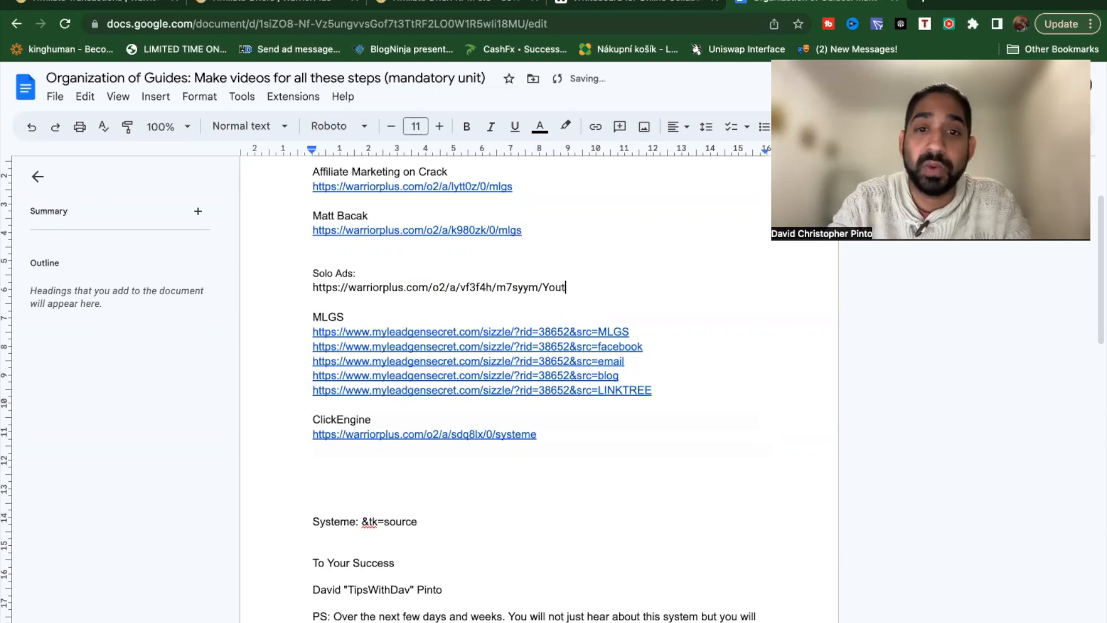
key("BackSpace")
type("T")
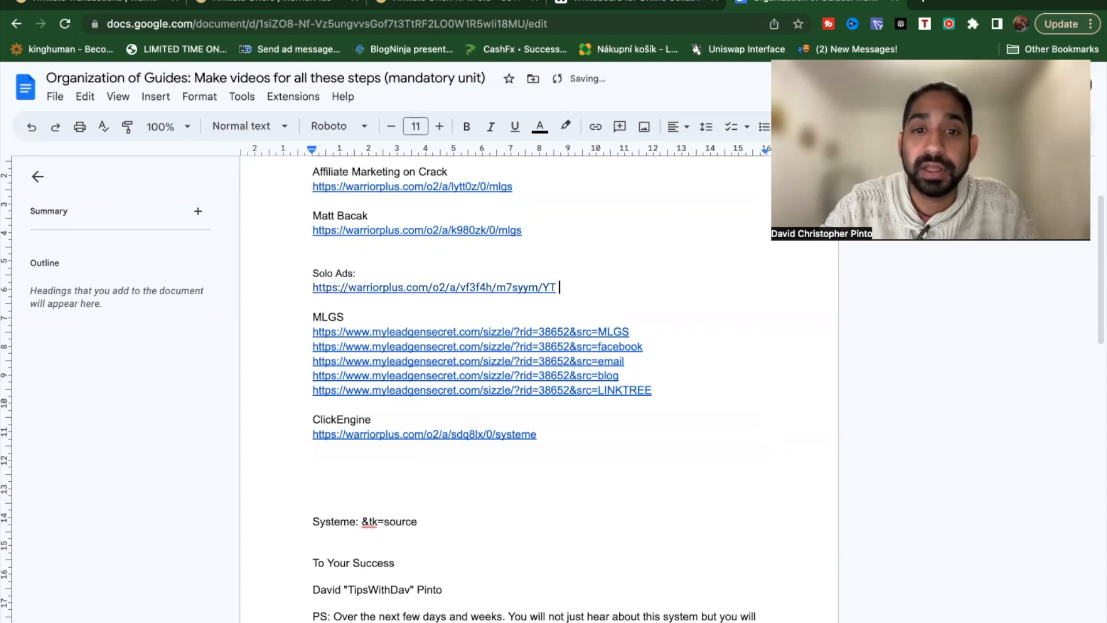
Open the Solo Ads affiliate link and look through its sales page, including the traffic types and testimonials
left_click(523, 285)
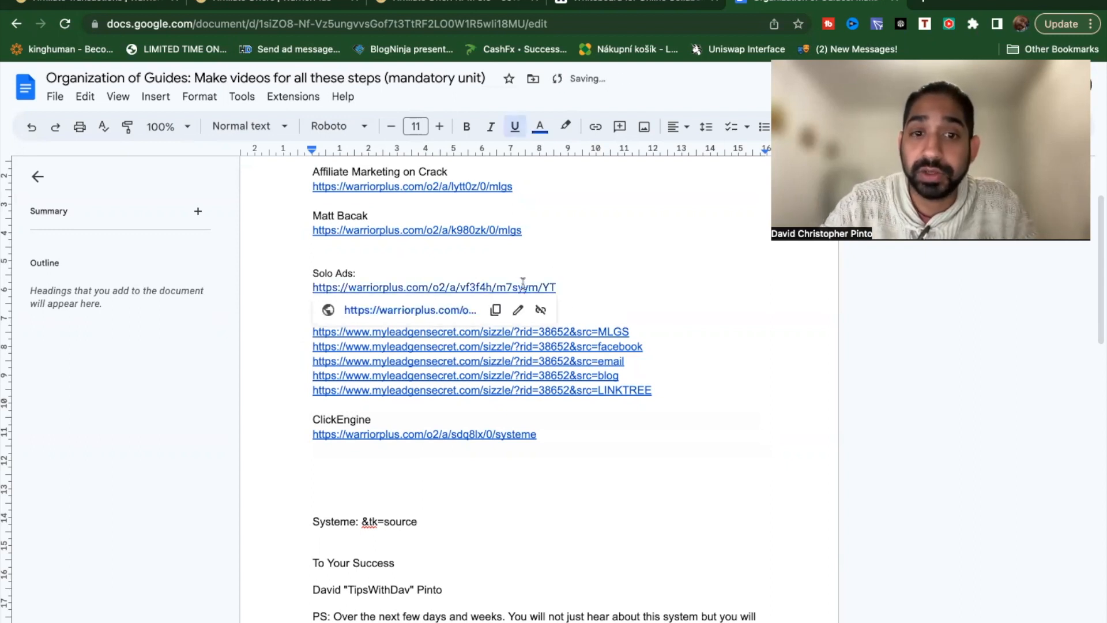
left_click(428, 311)
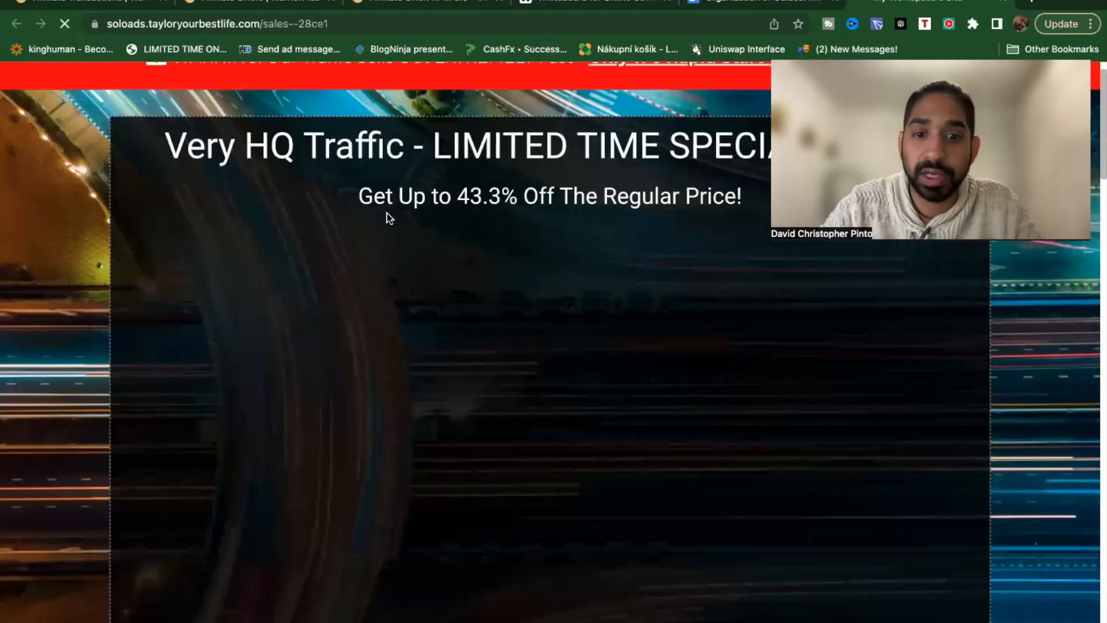
scroll(715, 103, "down", 5)
scroll(596, 280, "down", 13)
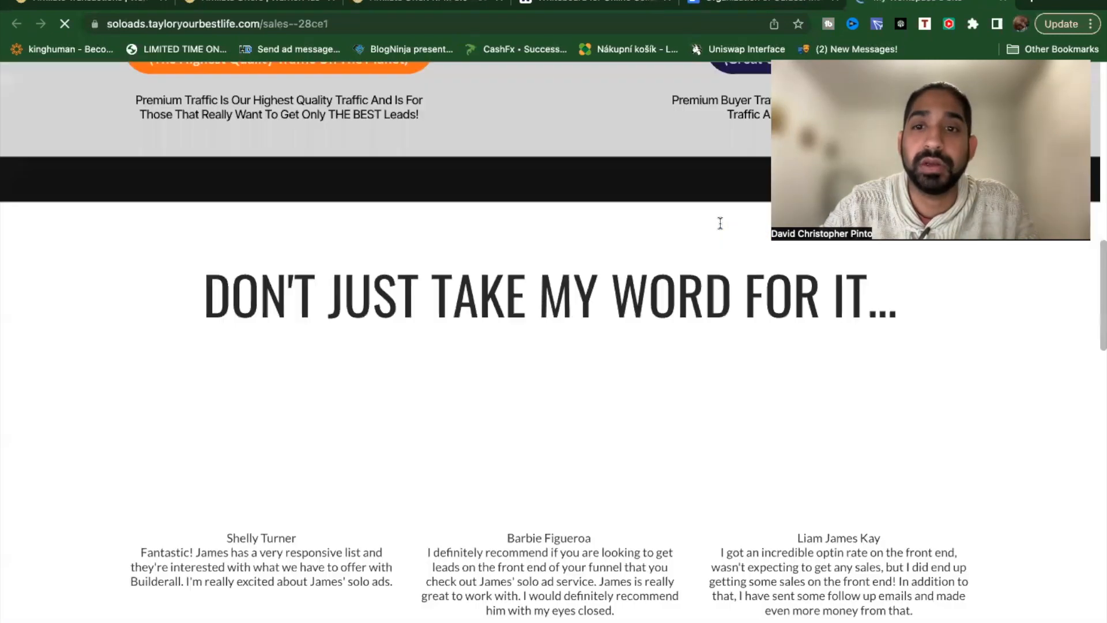
scroll(757, 376, "up", 4)
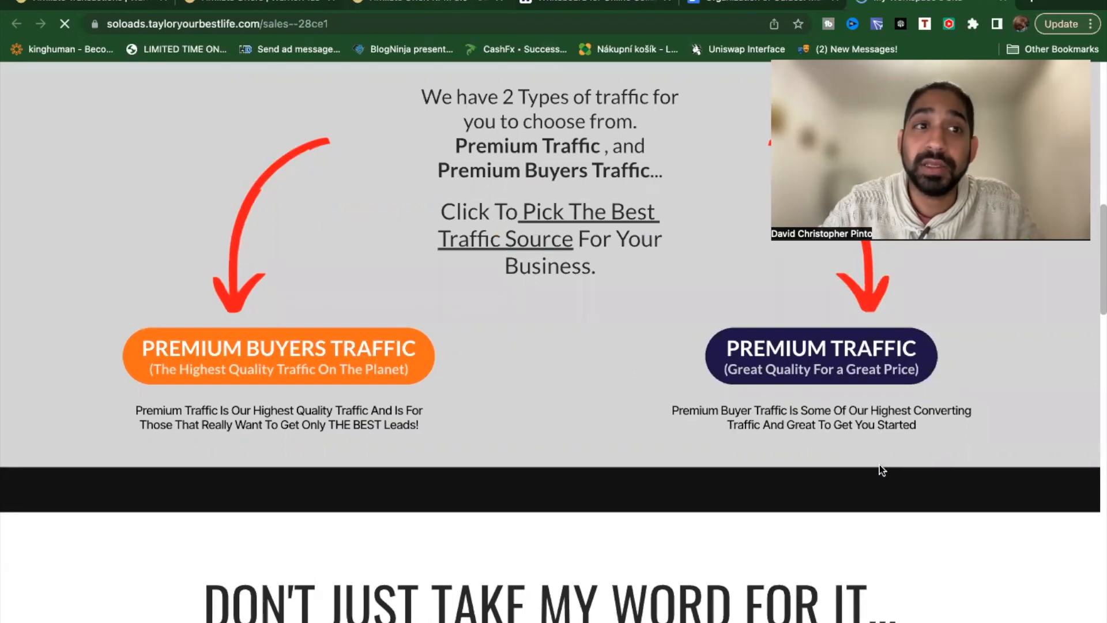
Switch to the WarriorPlus affiliate transactions page and search the transactions by the tracking code mlgs
key("ctrl+Tab")
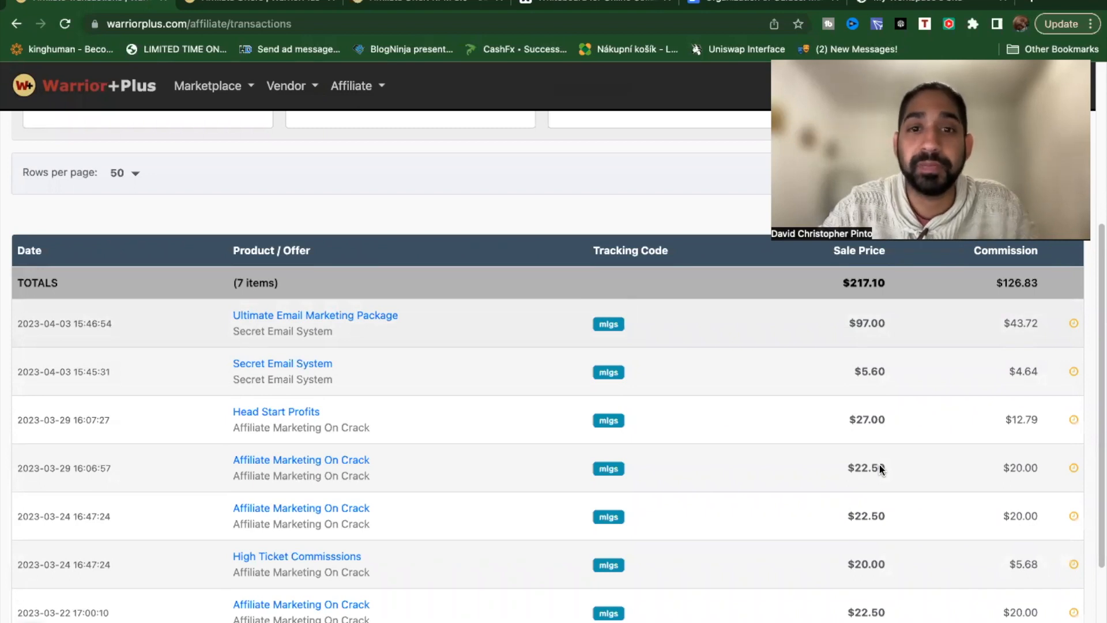
scroll(881, 468, "up", 5)
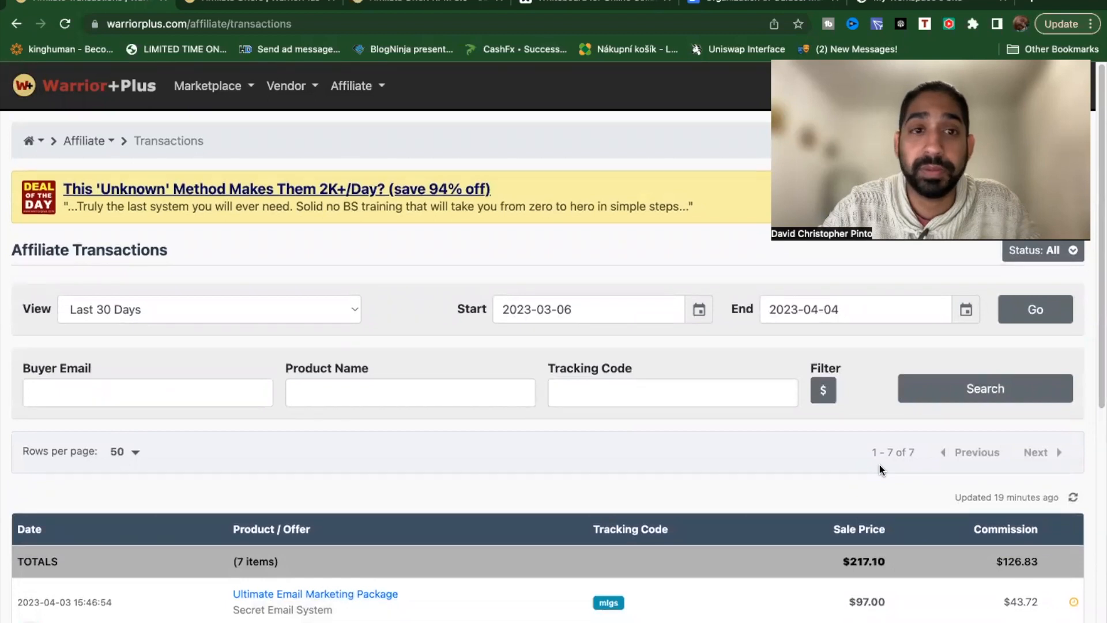
mouse_move(358, 86)
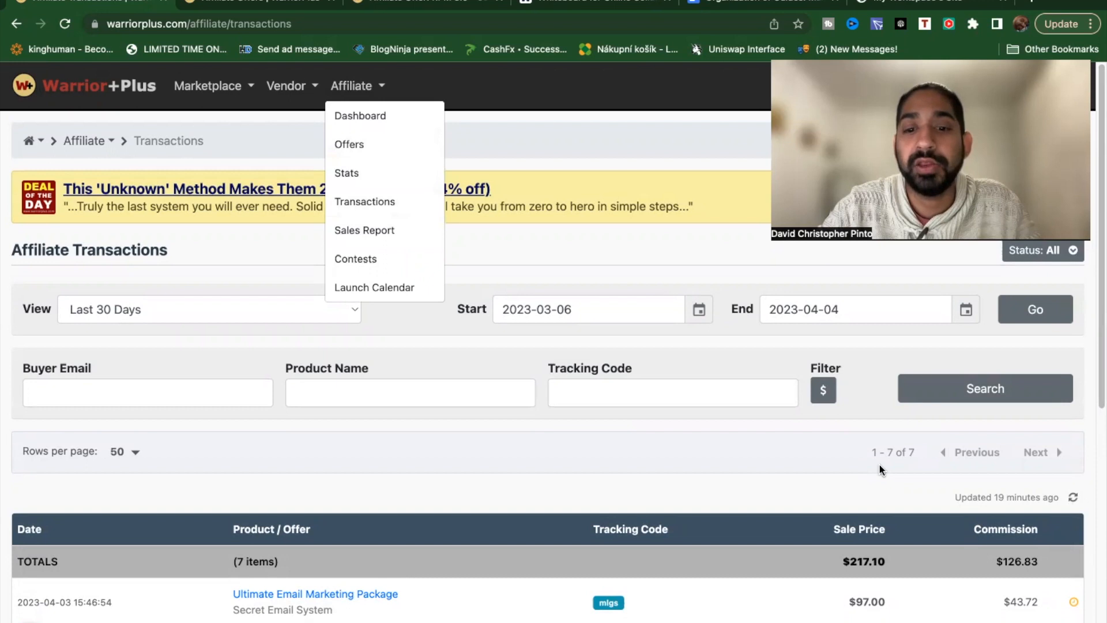
left_click(673, 392)
type("mlgs")
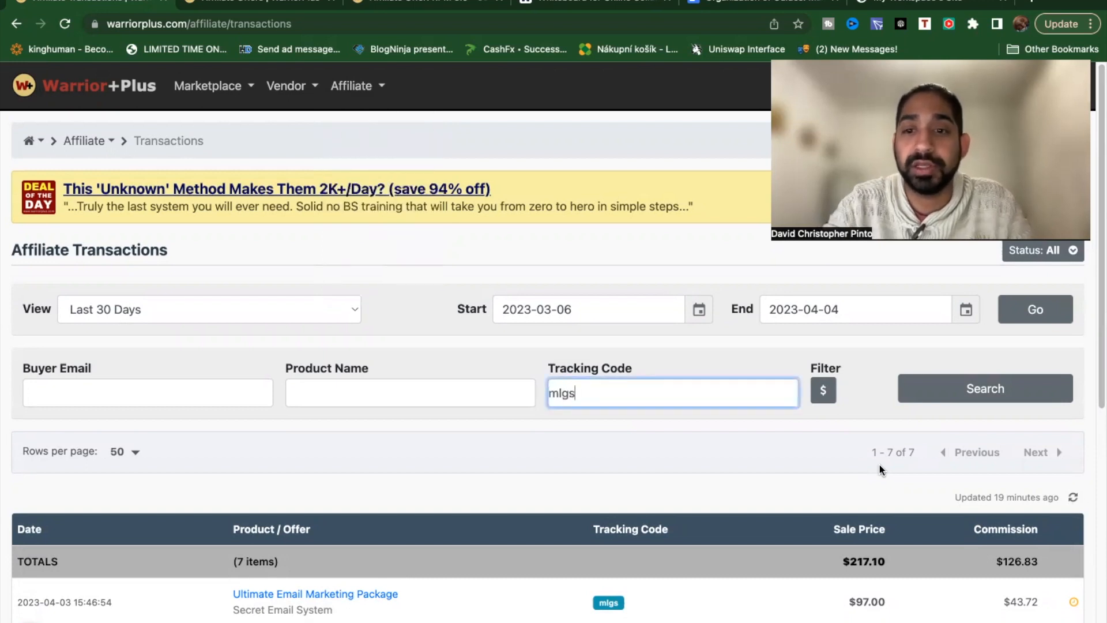
key("Return")
Set the transactions' start date to 2023-02-01, rerun the search, and review the listed sales and commissions
left_click(699, 310)
left_click(508, 338)
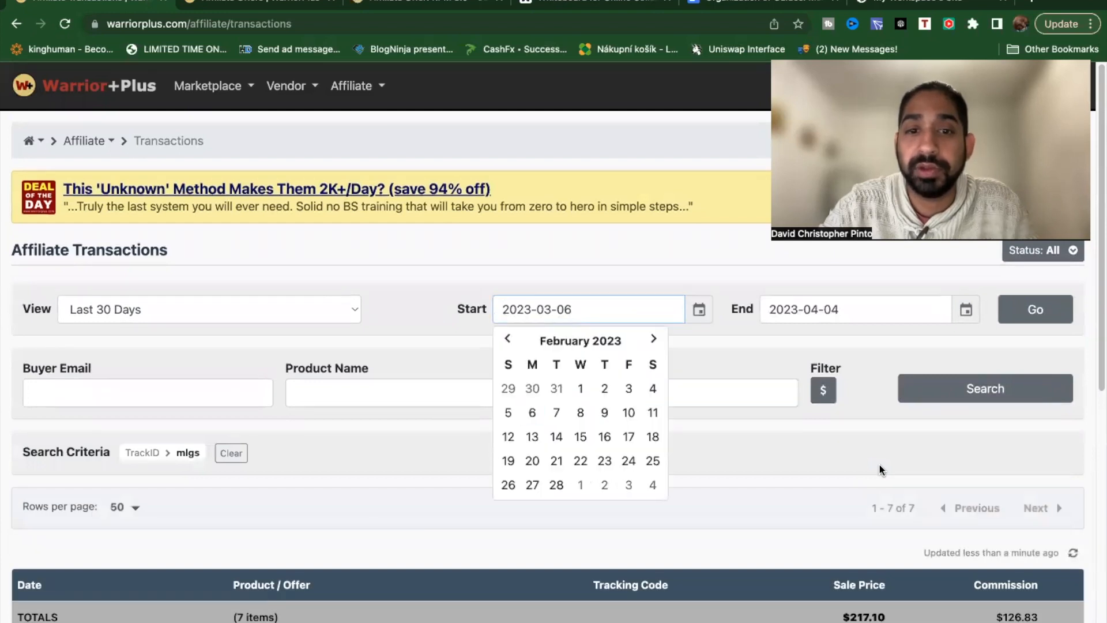
left_click(581, 388)
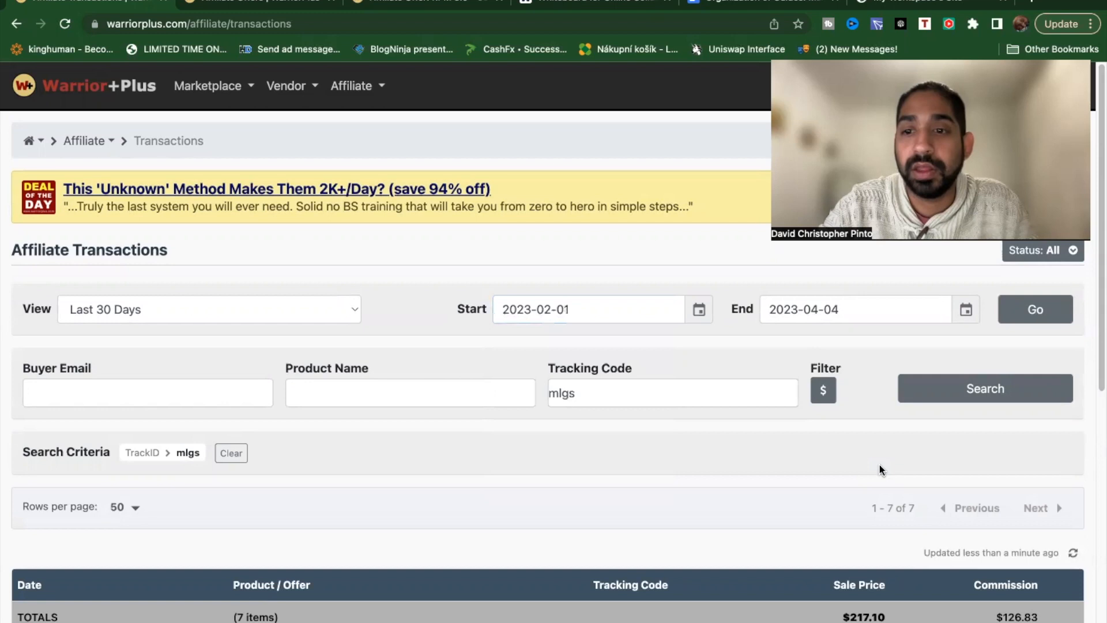
left_click(985, 388)
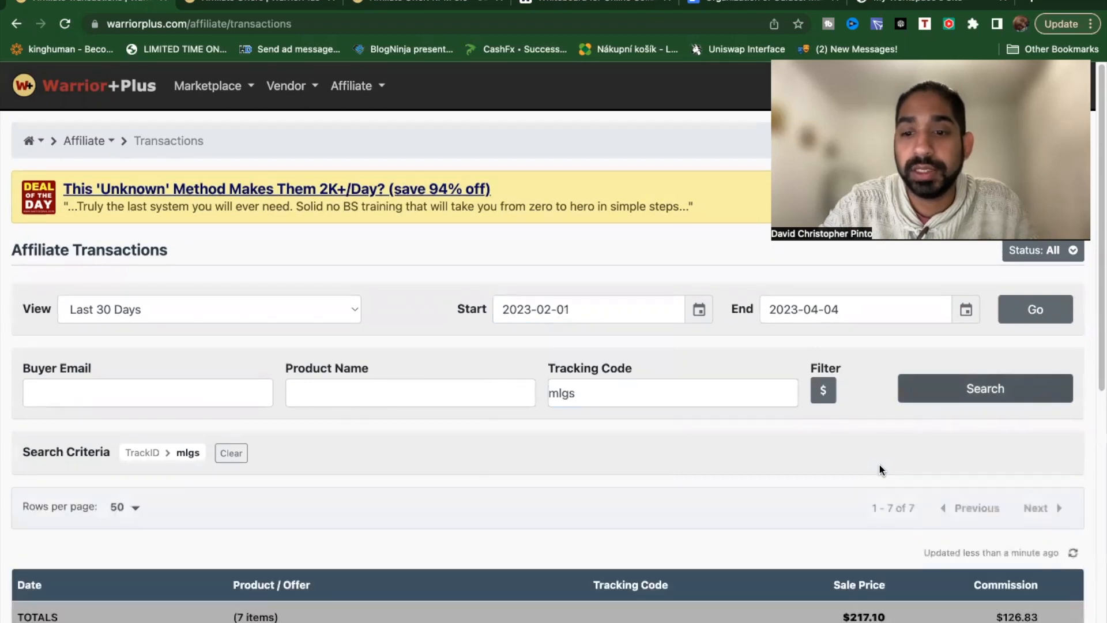
scroll(880, 467, "down", 6)
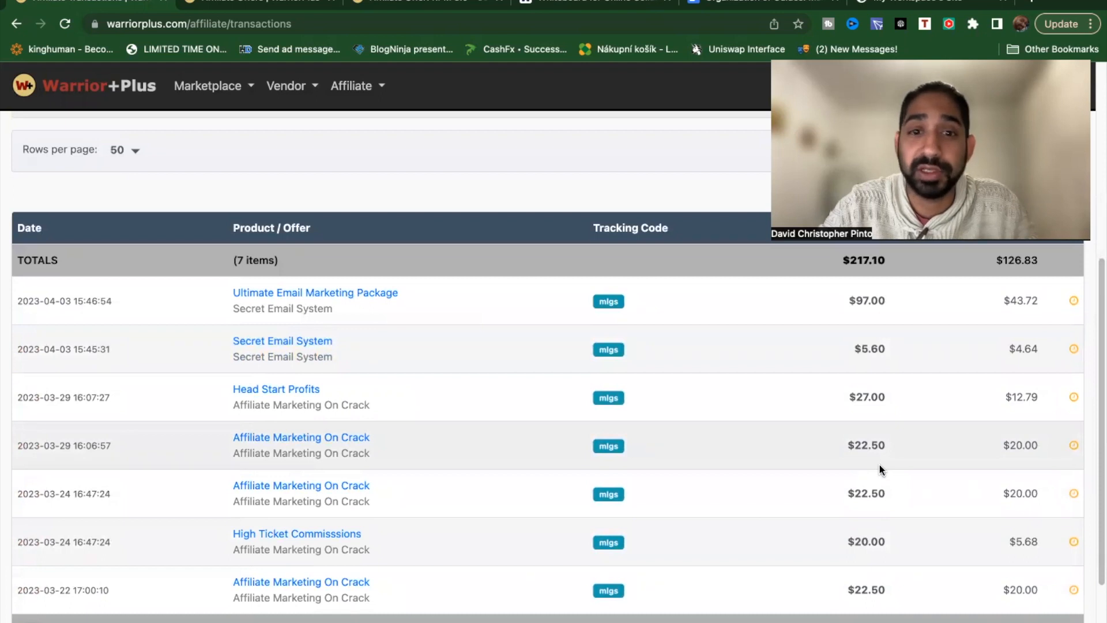
scroll(880, 469, "up", 6)
scroll(602, 410, "down", 8)
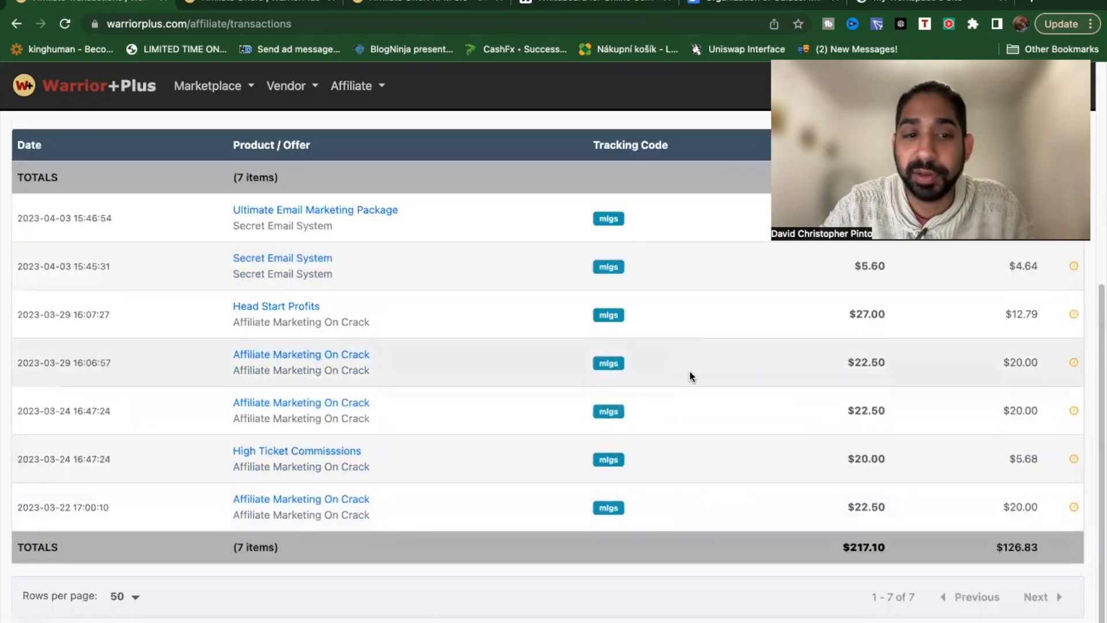
scroll(690, 375, "up", 7)
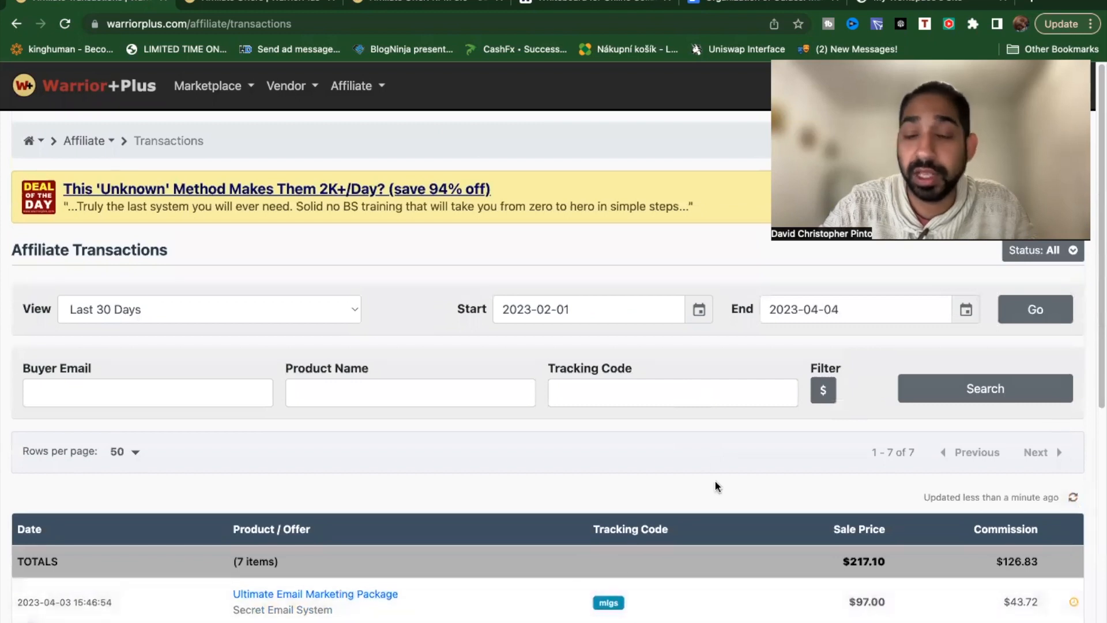
Search the transactions by the tracking code mlgs again and toggle the free products filter
left_click(666, 394)
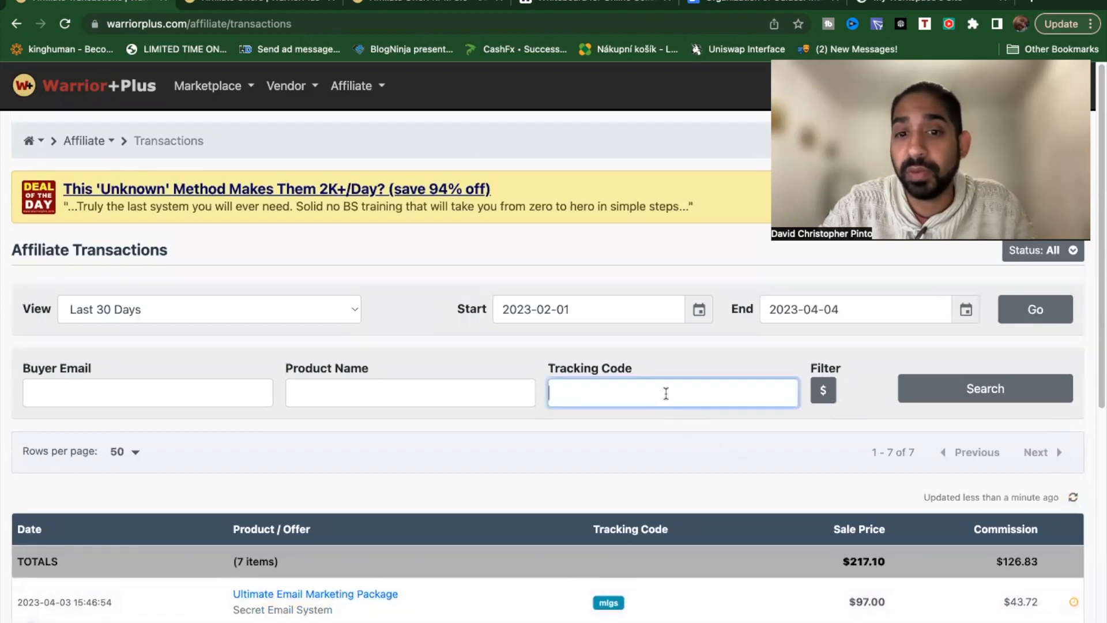
type("mlgs")
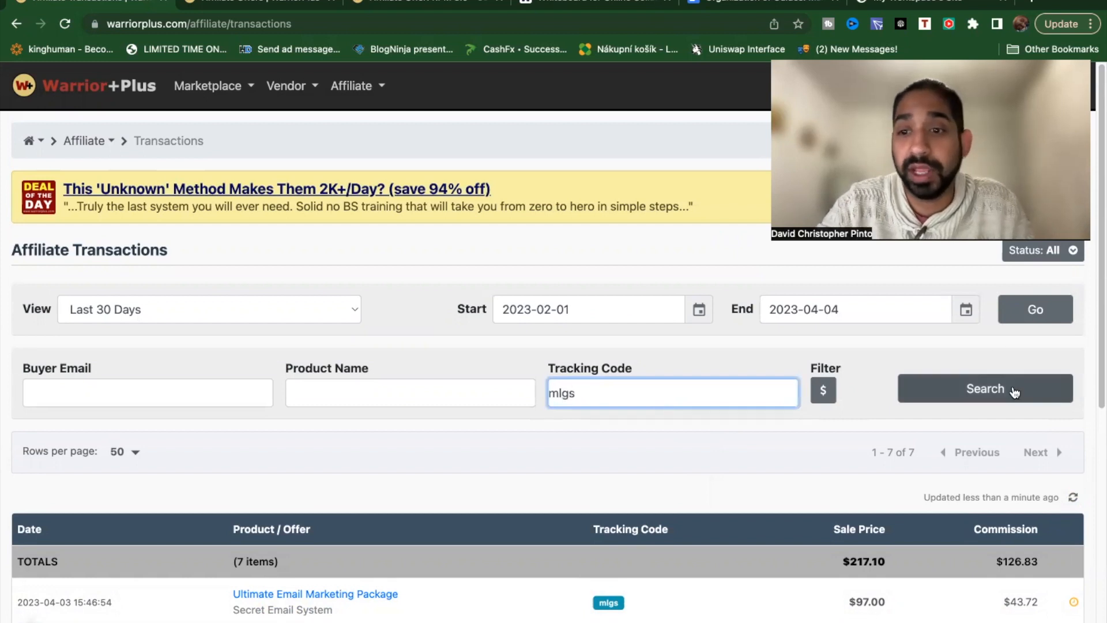
left_click(1015, 393)
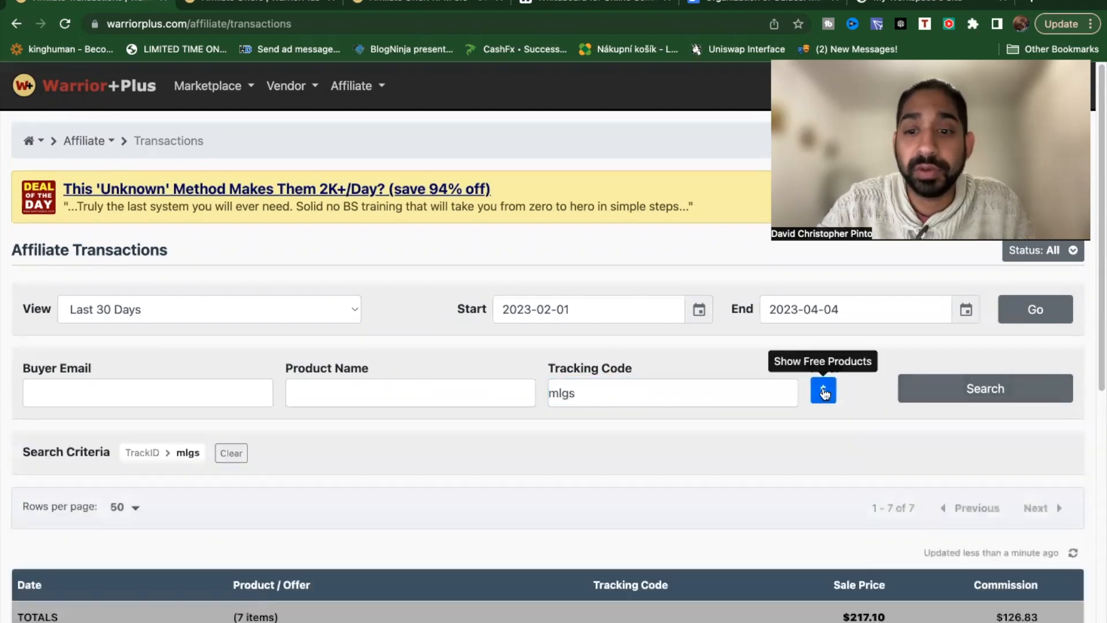
left_click(824, 392)
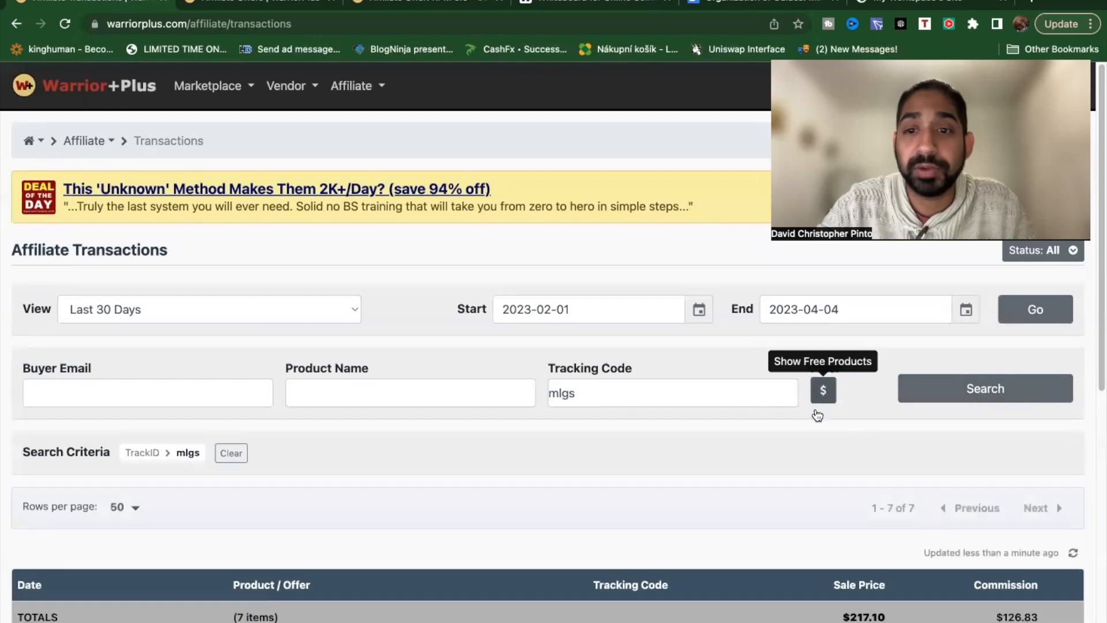
left_click(825, 392)
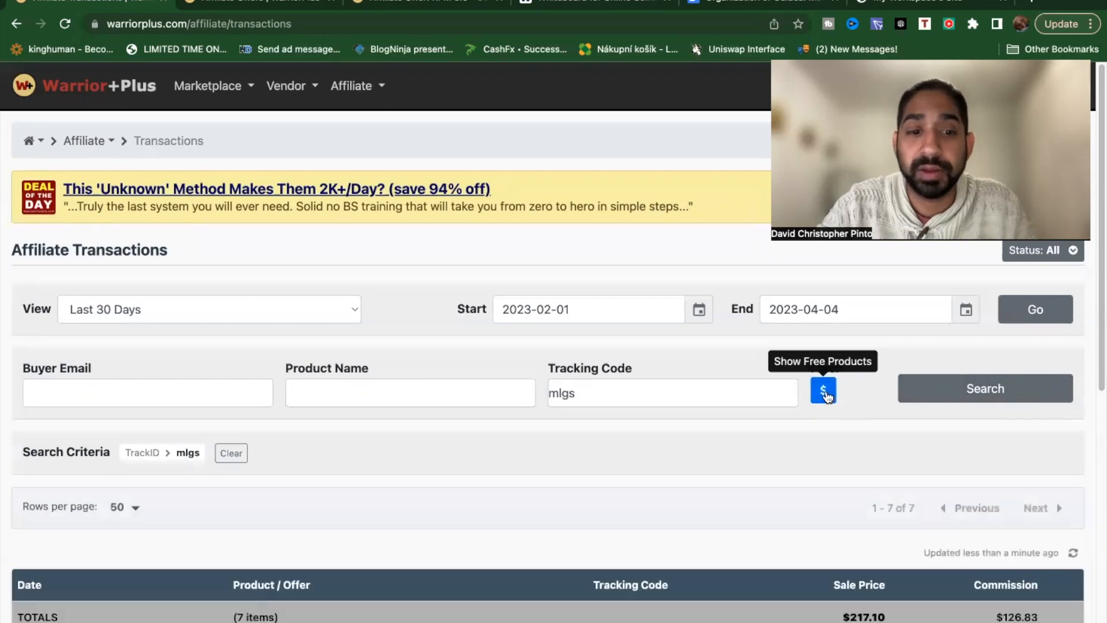
scroll(789, 451, "down", 6)
scroll(667, 277, "up", 5)
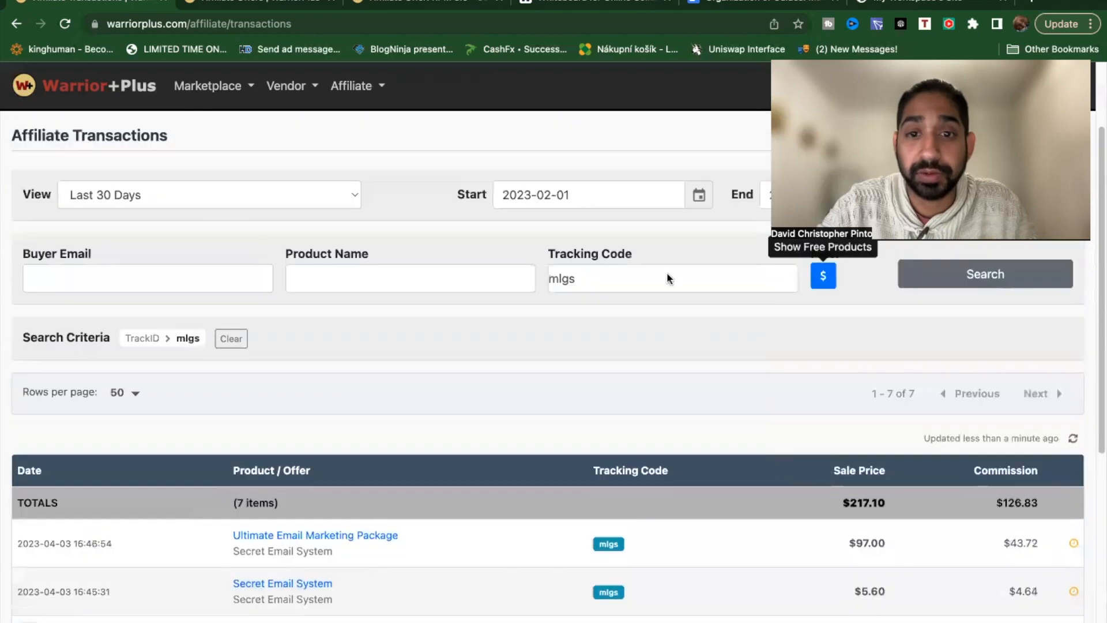
Clear the mlgs tracking code, turn off the free products filter, and review the transactions list
double_click(663, 315)
key("BackSpace")
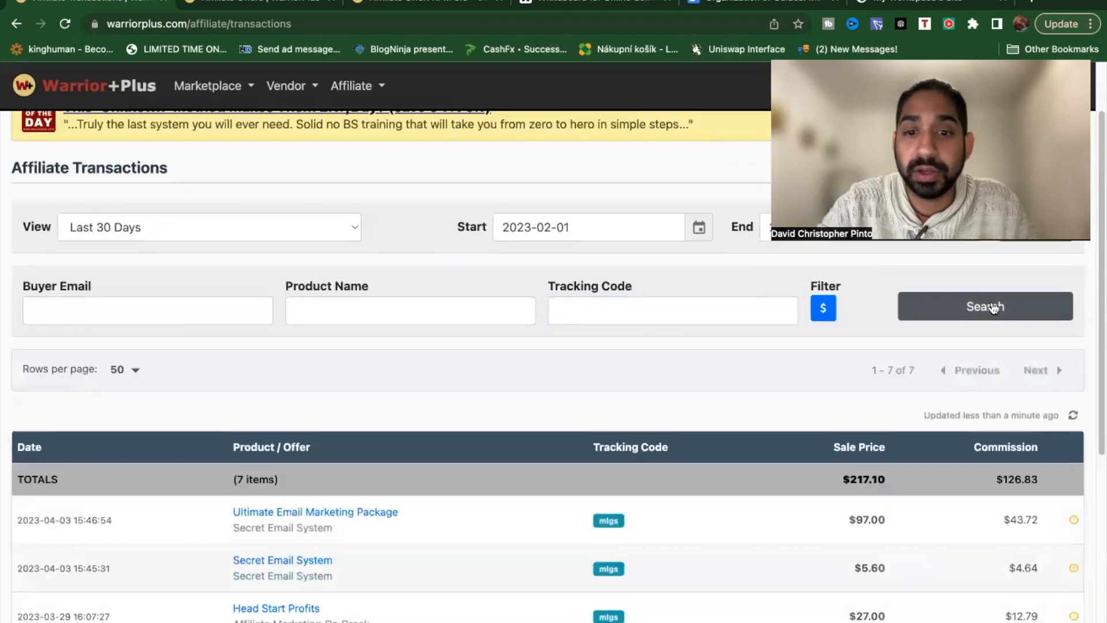
left_click(825, 310)
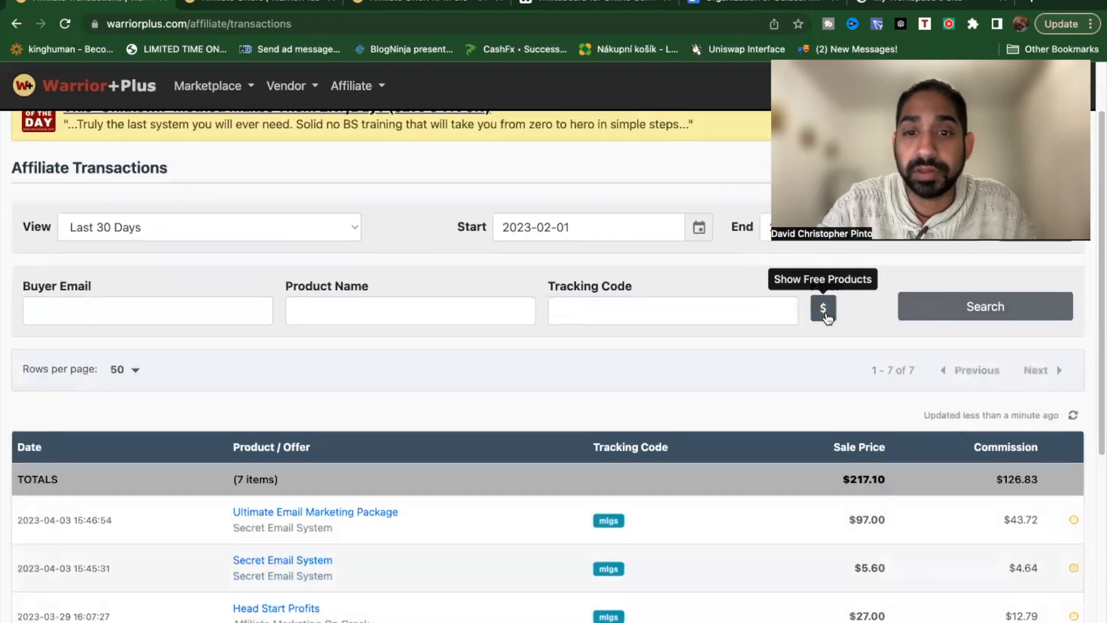
scroll(777, 381, "down", 6)
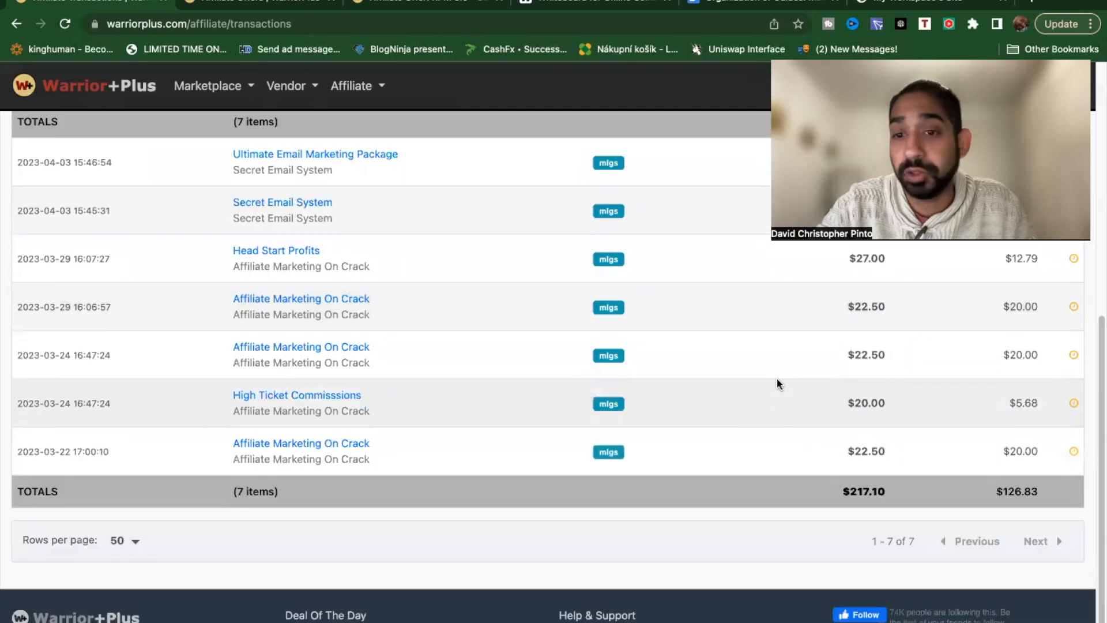
scroll(776, 378, "up", 7)
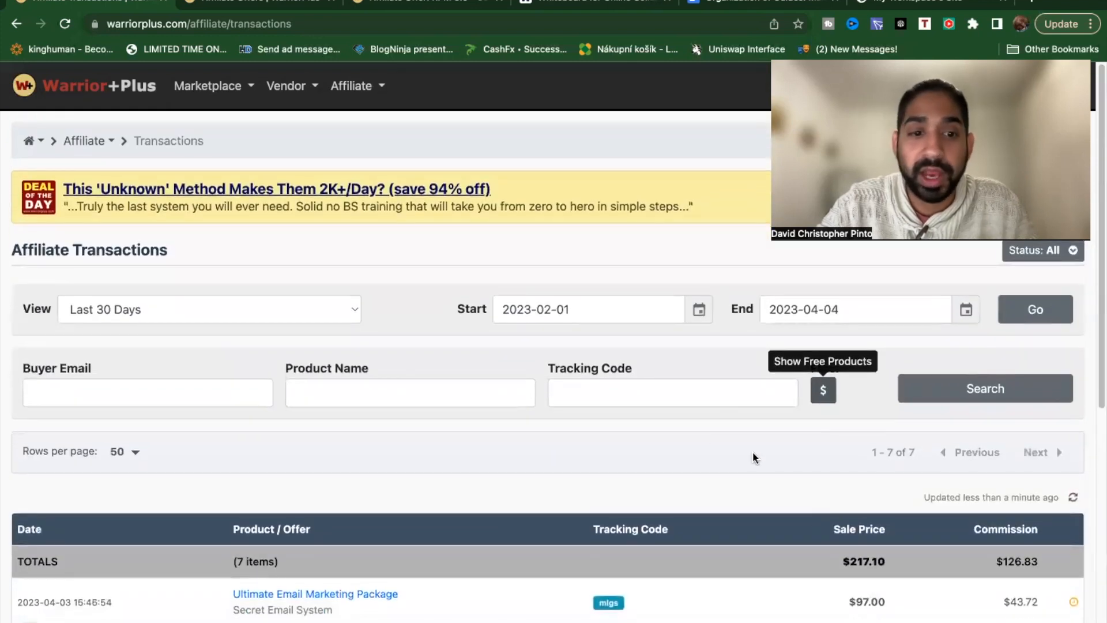
scroll(753, 452, "down", 4)
scroll(715, 441, "up", 2)
scroll(683, 431, "up", 2)
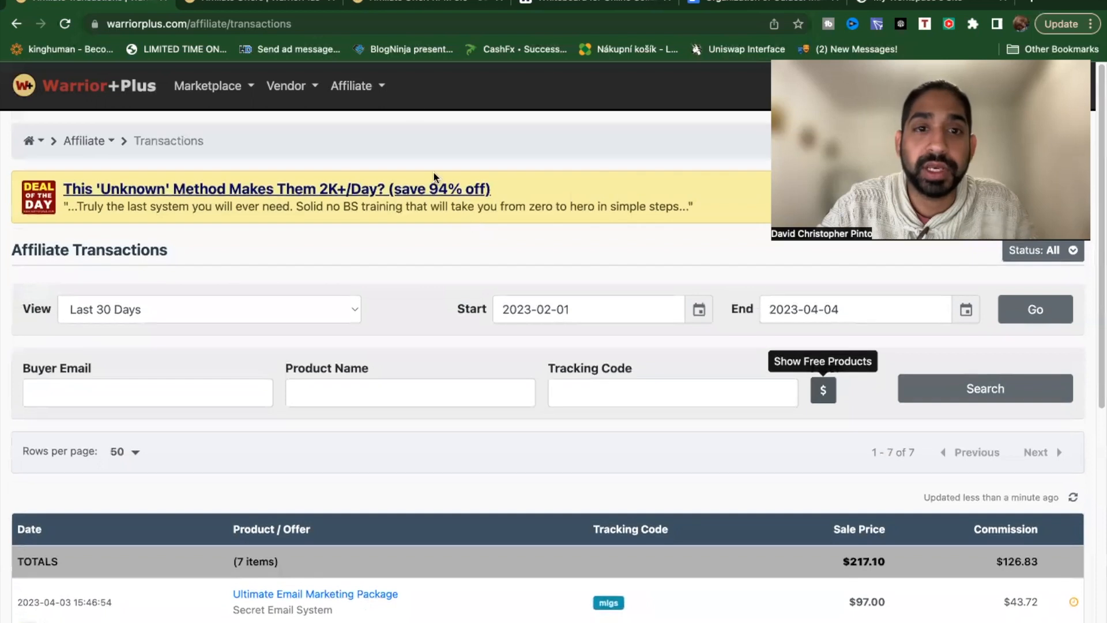
left_click(369, 86)
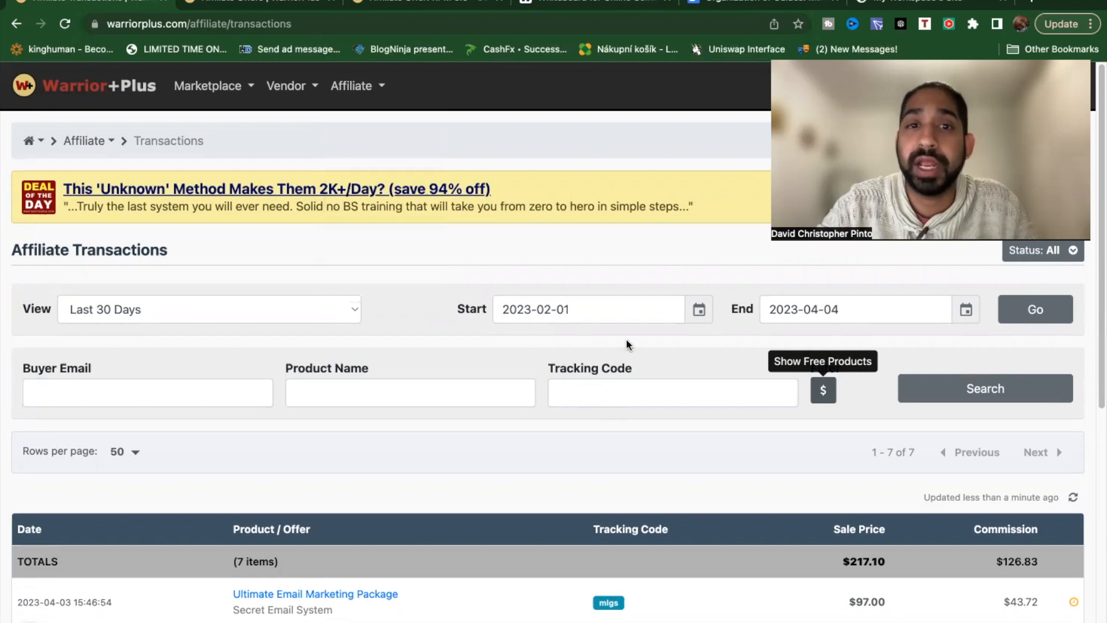
Revisit the RPM 3.0 link settings and the Solo Ads URL in the guides document, and bring up the whiteboard funnel diagram
left_click(398, 3)
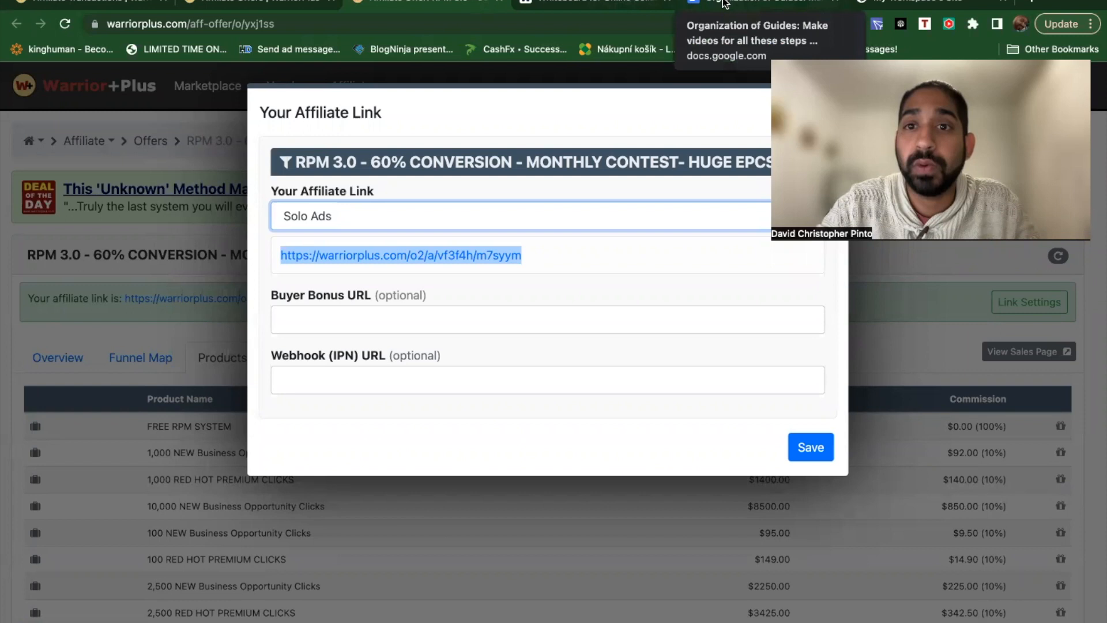
left_click(721, 3)
left_click(570, 287)
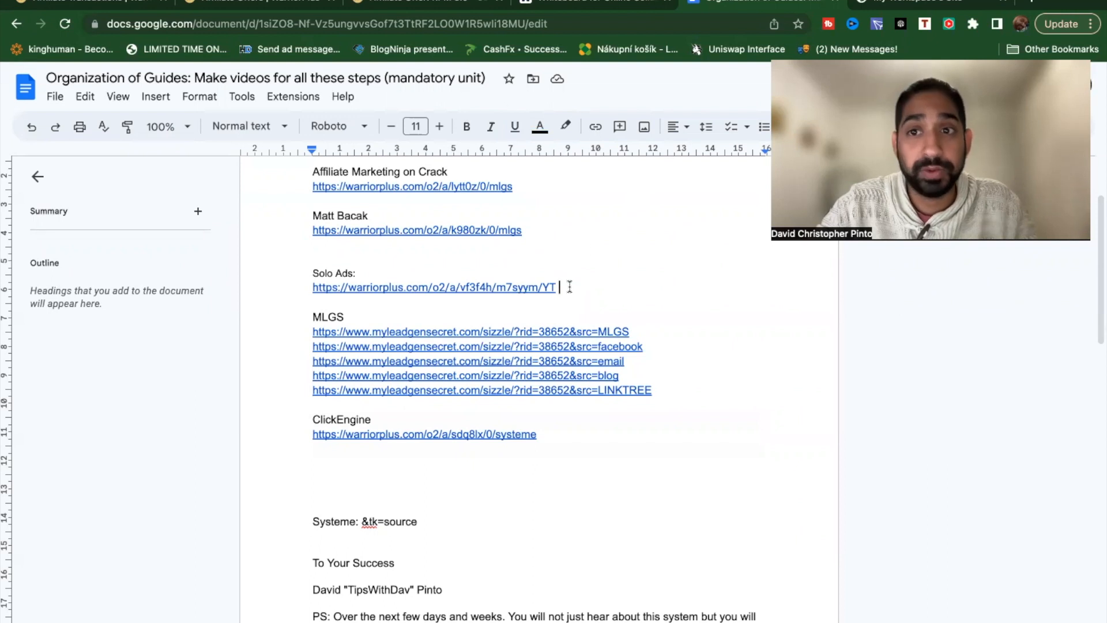
left_click(602, 8)
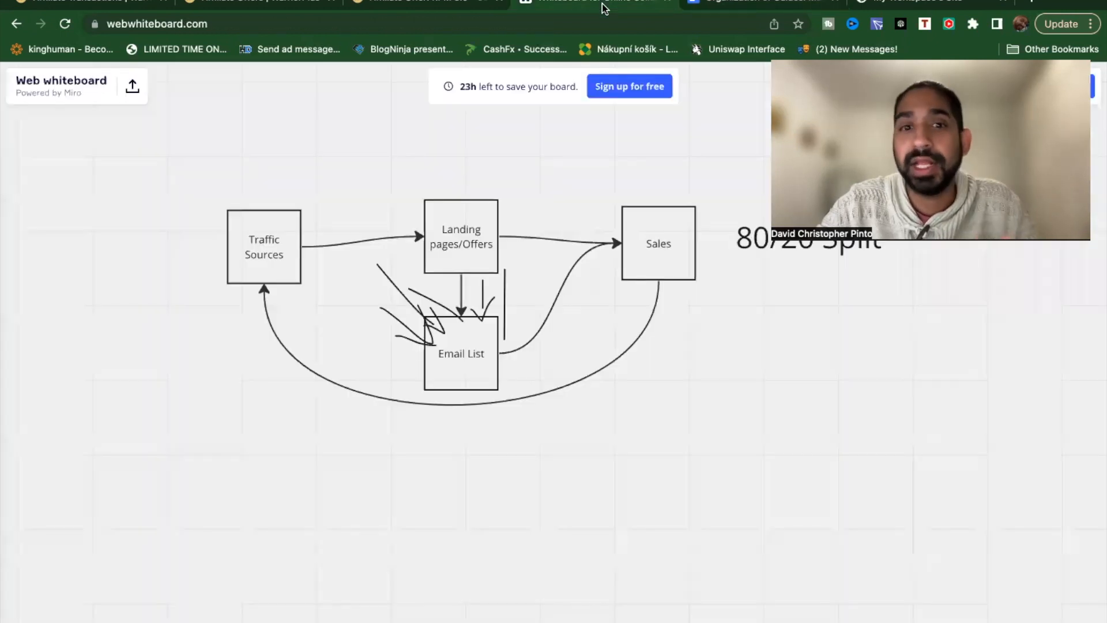